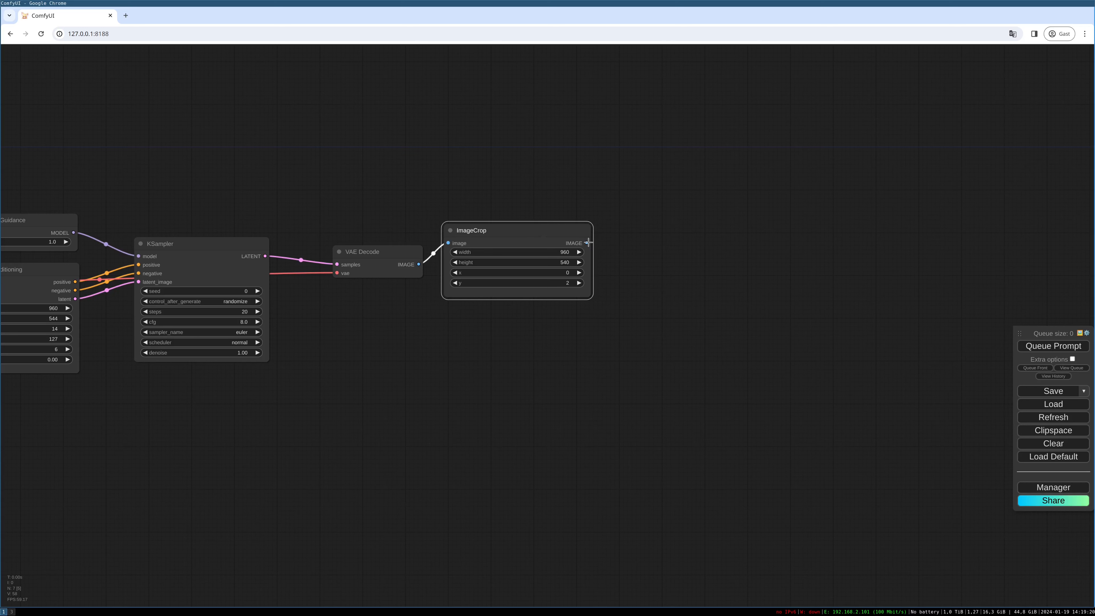
# - Add an Upscale Image (using Model) node fed by the ImageCrop image output and place it to the right of ImageCrop
pyautogui.moveTo(587, 243); pyautogui.dragTo(662, 226)
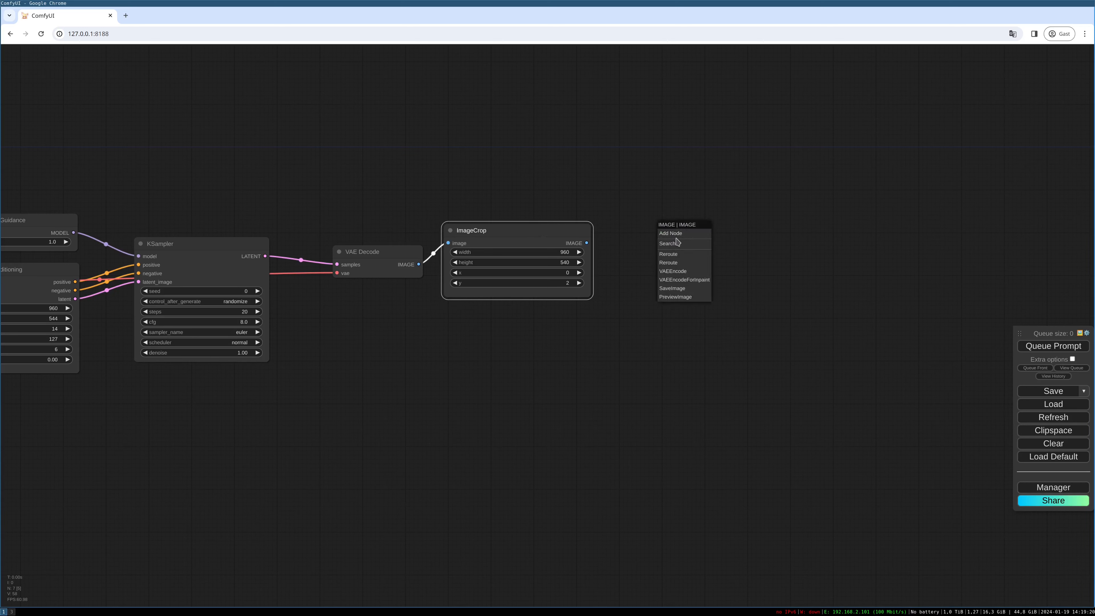
pyautogui.click(684, 244)
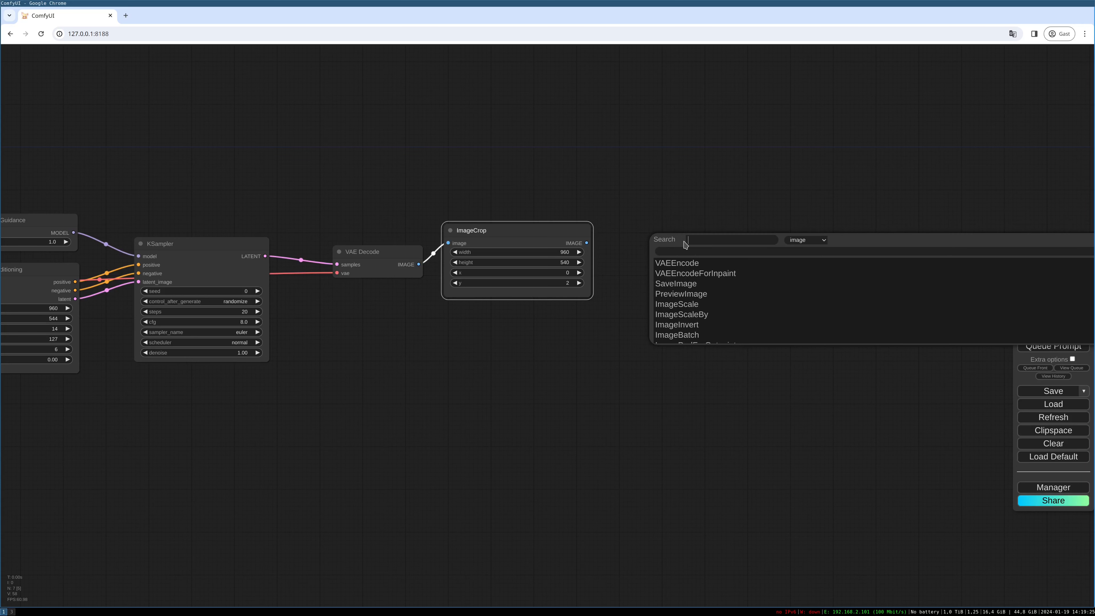
pyautogui.write('upscal')
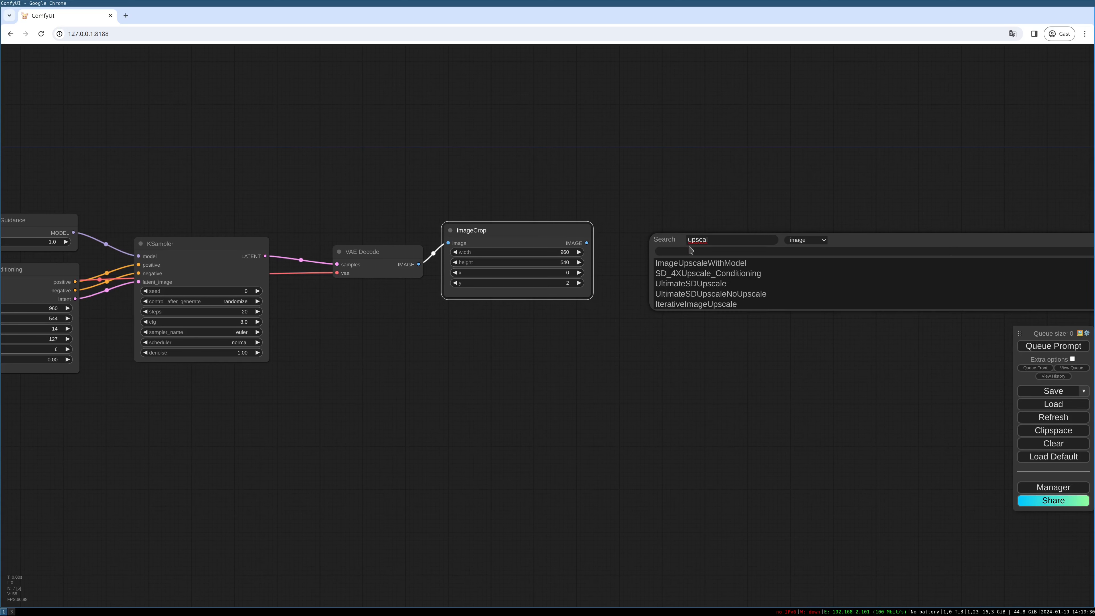
pyautogui.click(711, 262)
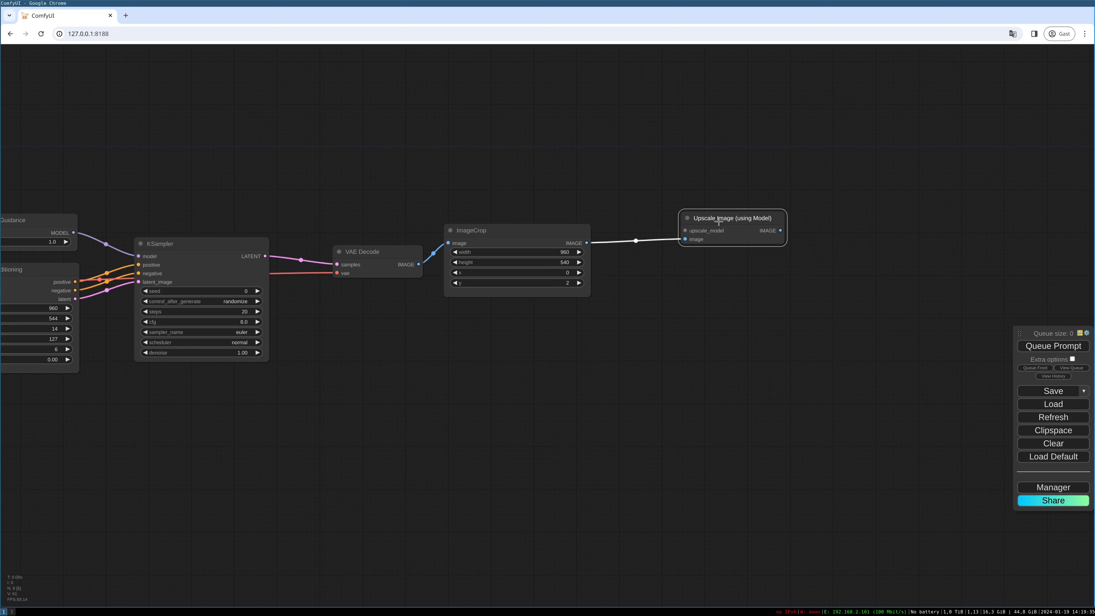
pyautogui.moveTo(718, 222); pyautogui.dragTo(713, 222)
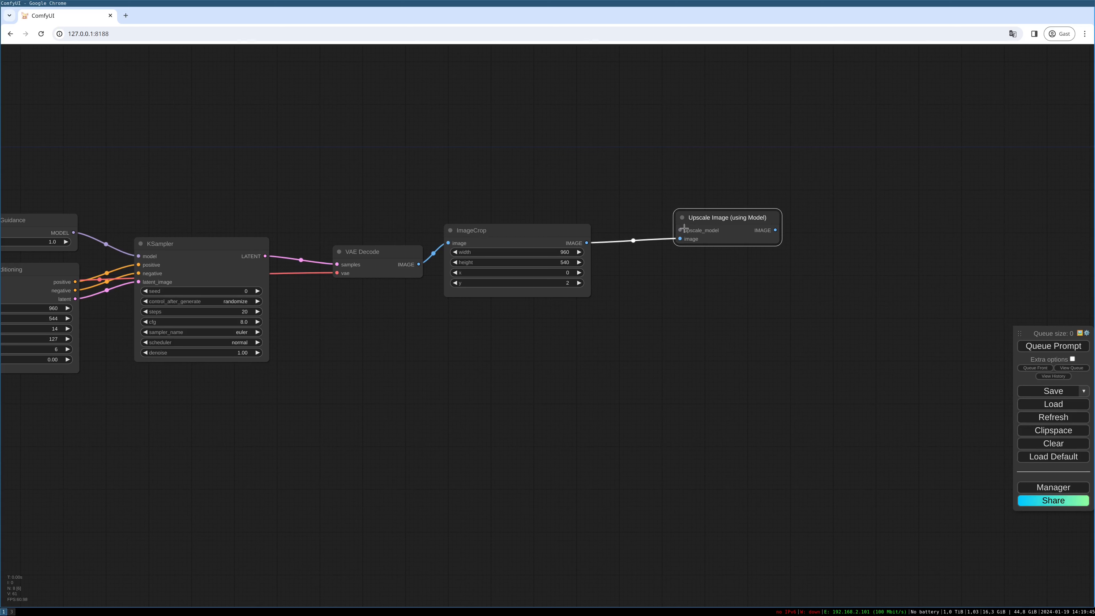
# - Add a Load Upscale Model node for the upscaler's upscale_model input, choose RealESRGAN_x2.pth, and arrange it above ImageCrop
pyautogui.moveTo(697, 225); pyautogui.dragTo(615, 201)
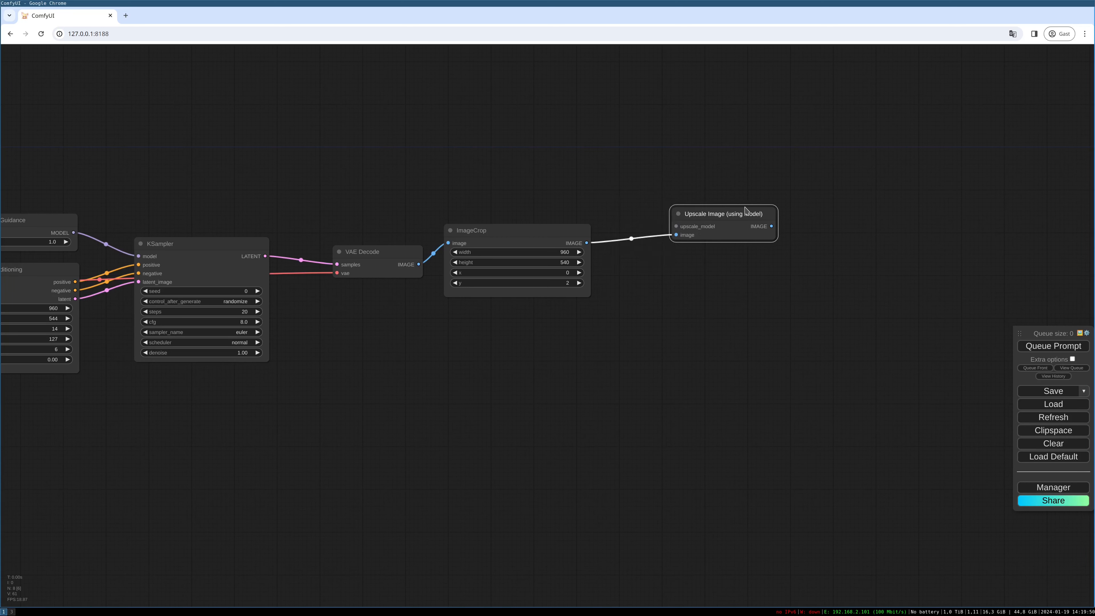
pyautogui.moveTo(675, 226); pyautogui.dragTo(617, 203)
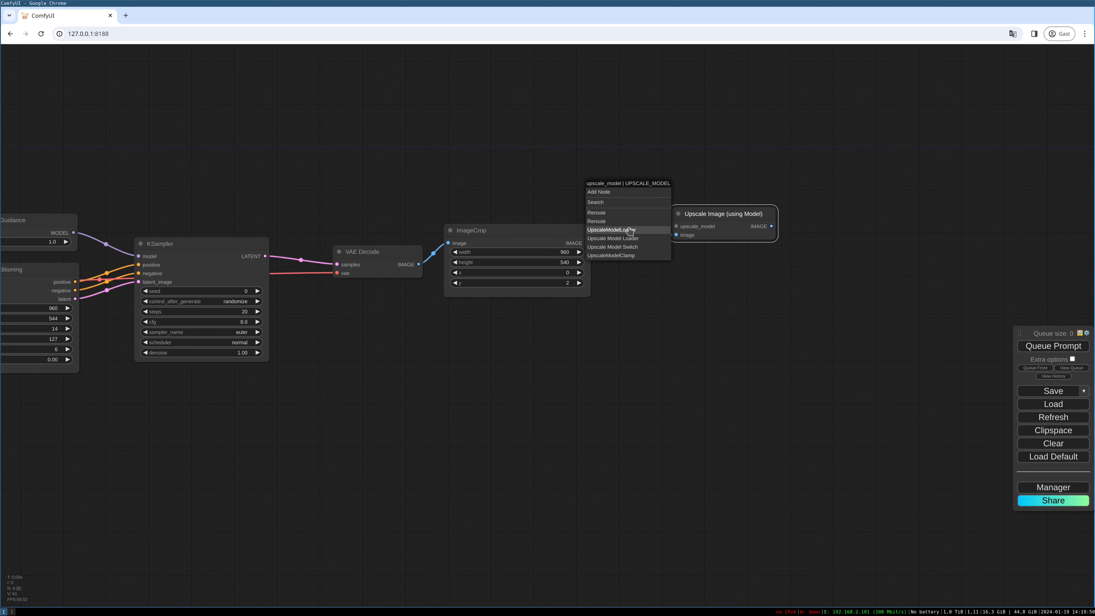
pyautogui.click(645, 238)
pyautogui.moveTo(679, 189); pyautogui.dragTo(592, 174)
pyautogui.click(609, 195)
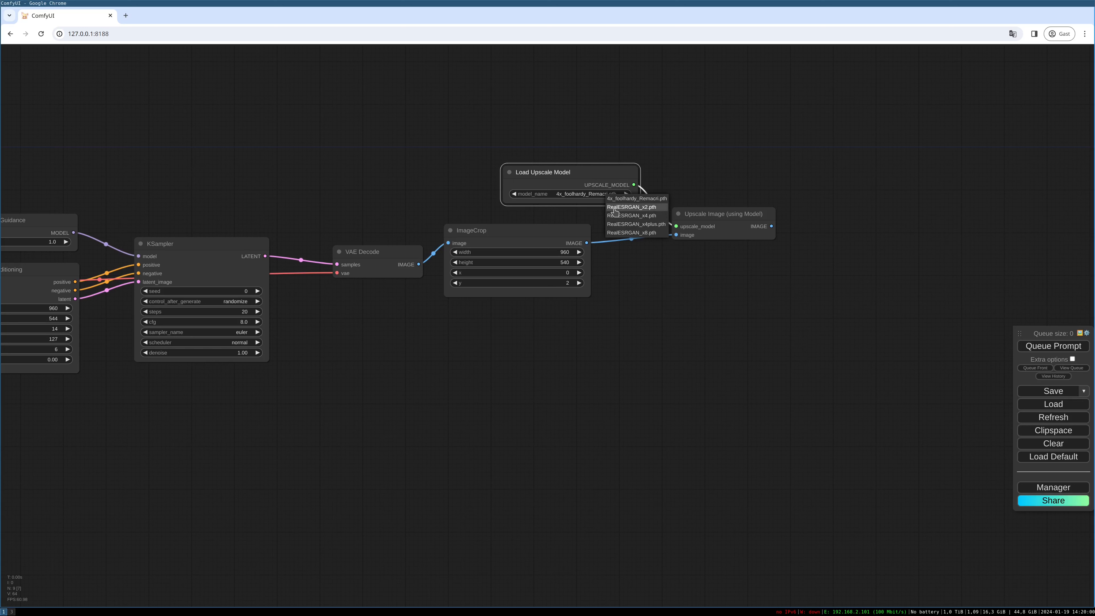
pyautogui.click(631, 207)
pyautogui.moveTo(609, 174); pyautogui.dragTo(587, 170)
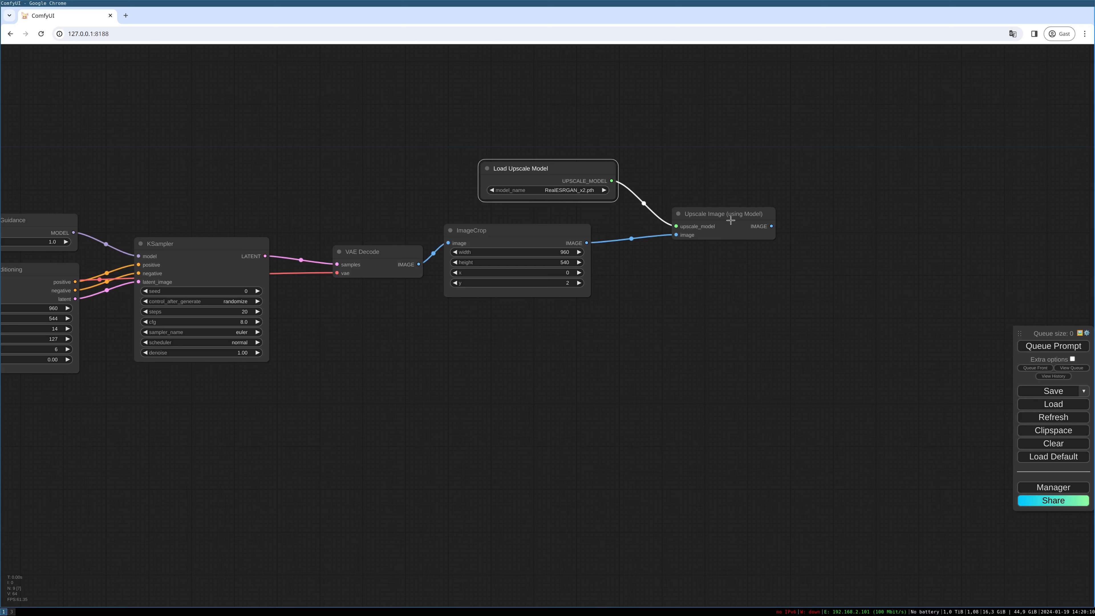
pyautogui.moveTo(730, 220); pyautogui.dragTo(726, 217)
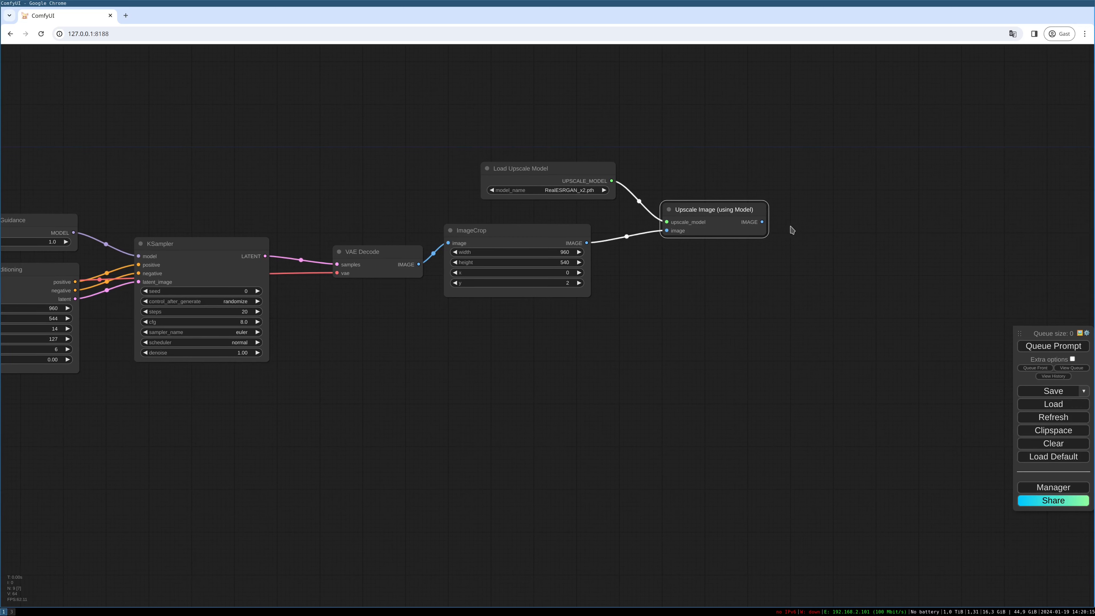
# - Add a Video Combine node fed by the upscaler's image output and queue the prompt
pyautogui.moveTo(789, 227); pyautogui.dragTo(626, 238)
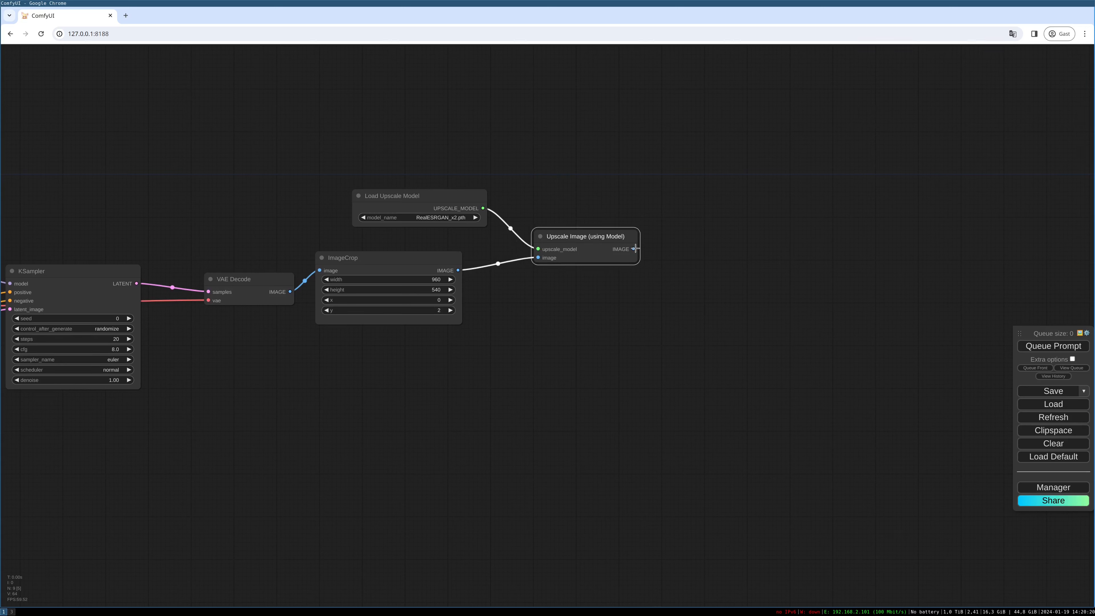
pyautogui.moveTo(635, 249); pyautogui.dragTo(734, 215)
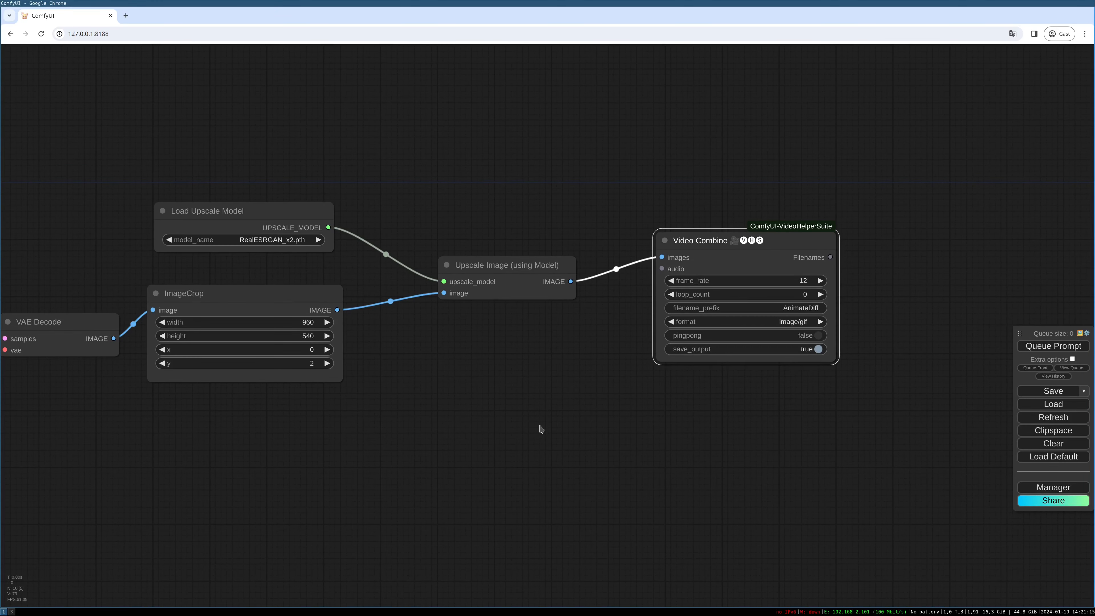
pyautogui.moveTo(541, 429); pyautogui.dragTo(678, 400)
pyautogui.scroll(-8, 641, 416)
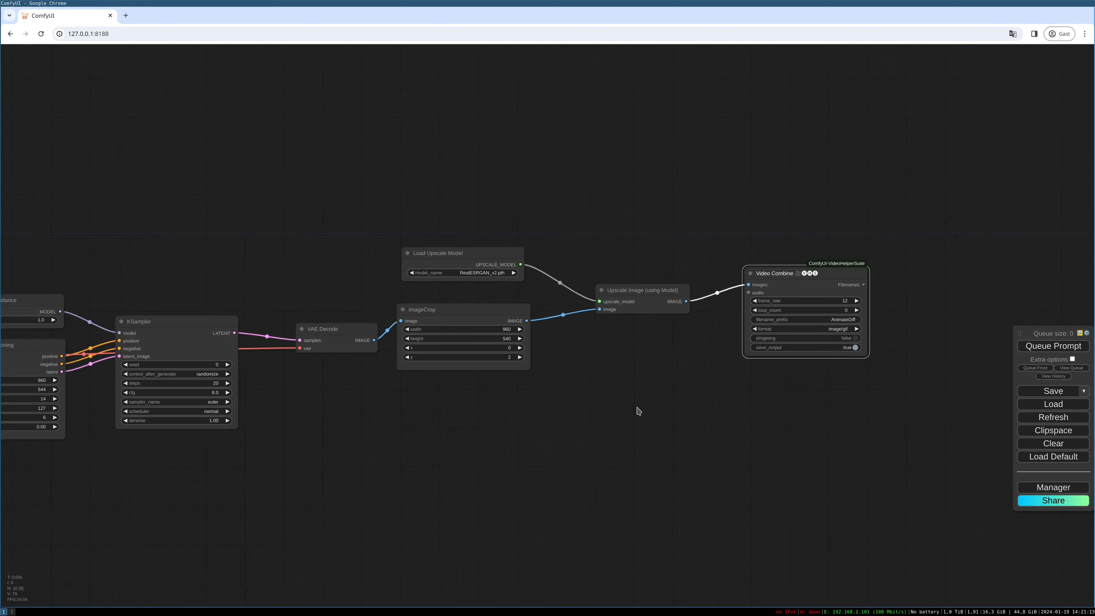
pyautogui.scroll(3, 659, 363)
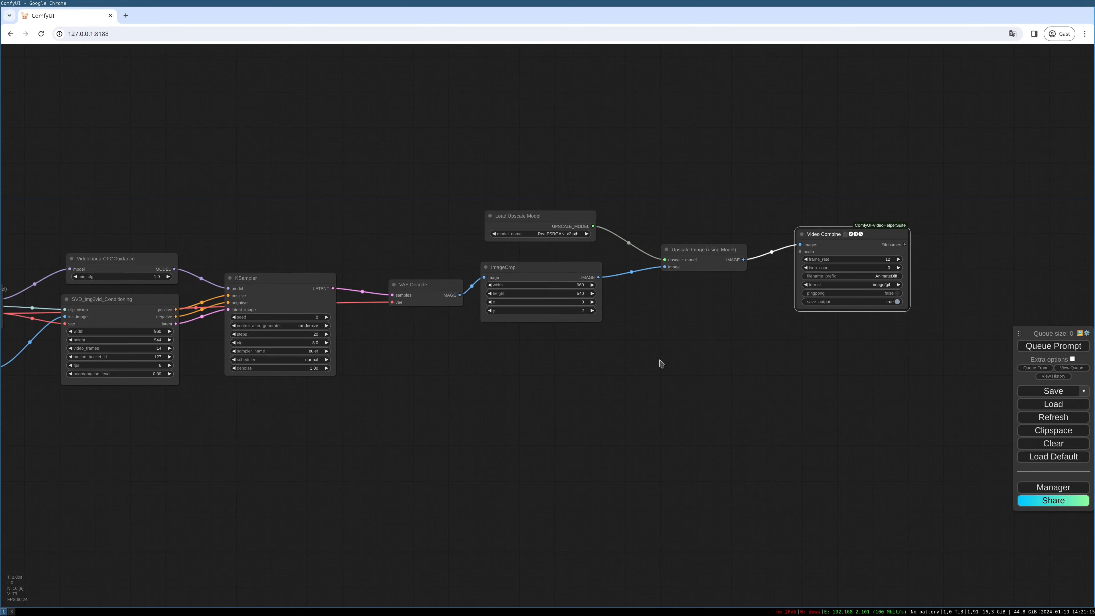
pyautogui.moveTo(657, 362); pyautogui.dragTo(740, 330)
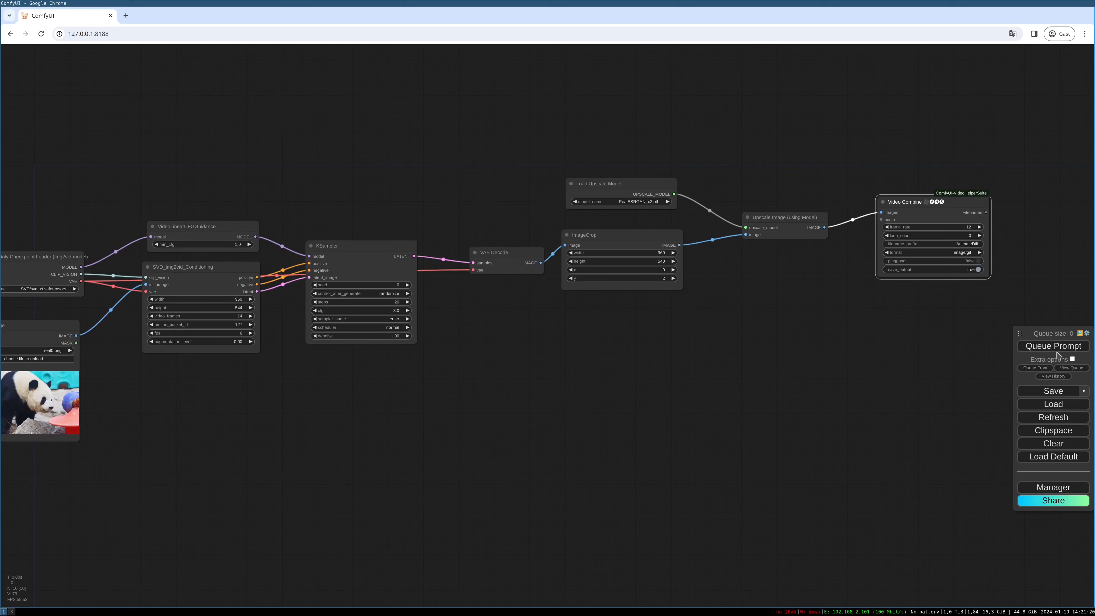
pyautogui.click(1061, 352)
pyautogui.moveTo(662, 442); pyautogui.dragTo(683, 435)
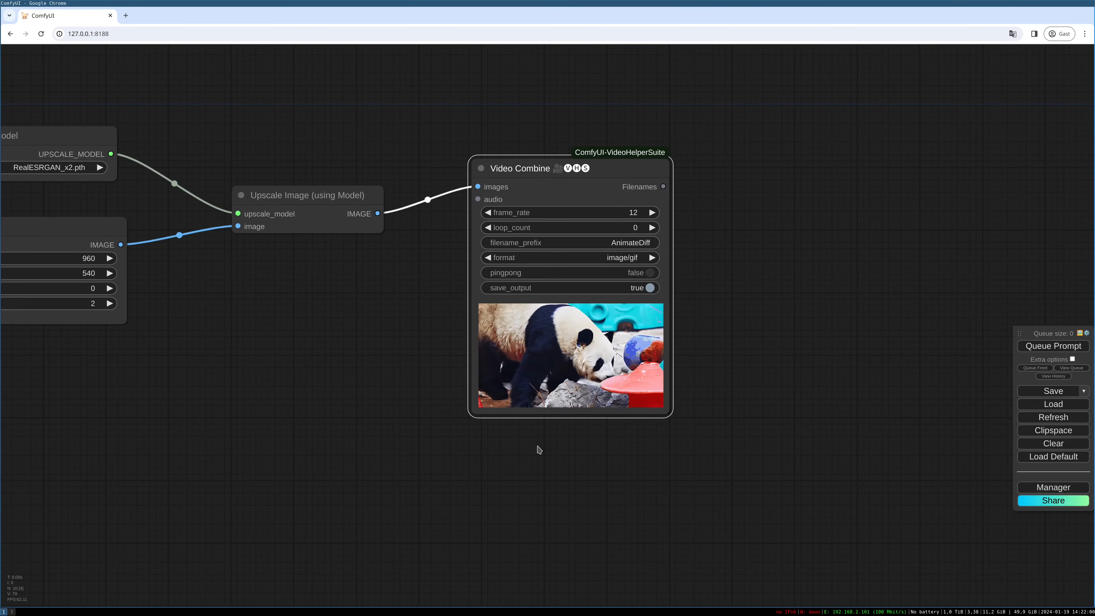
# - Check the preview in the Video Combine node and shift that node slightly closer to the upscaler
pyautogui.scroll(3, 537, 447)
pyautogui.moveTo(537, 448); pyautogui.dragTo(522, 498)
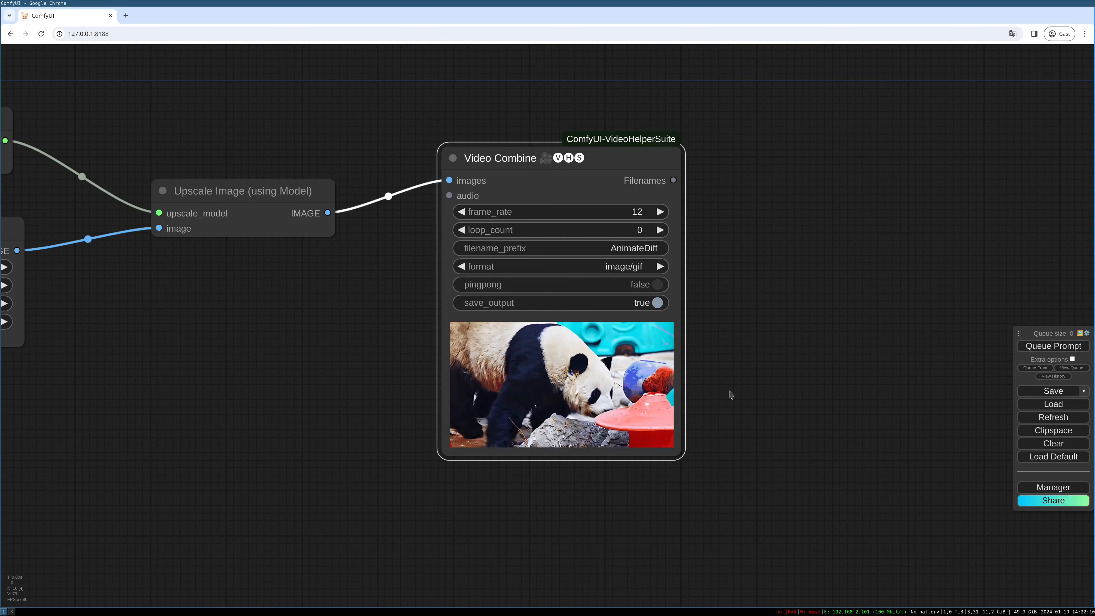
pyautogui.moveTo(610, 163); pyautogui.dragTo(604, 173)
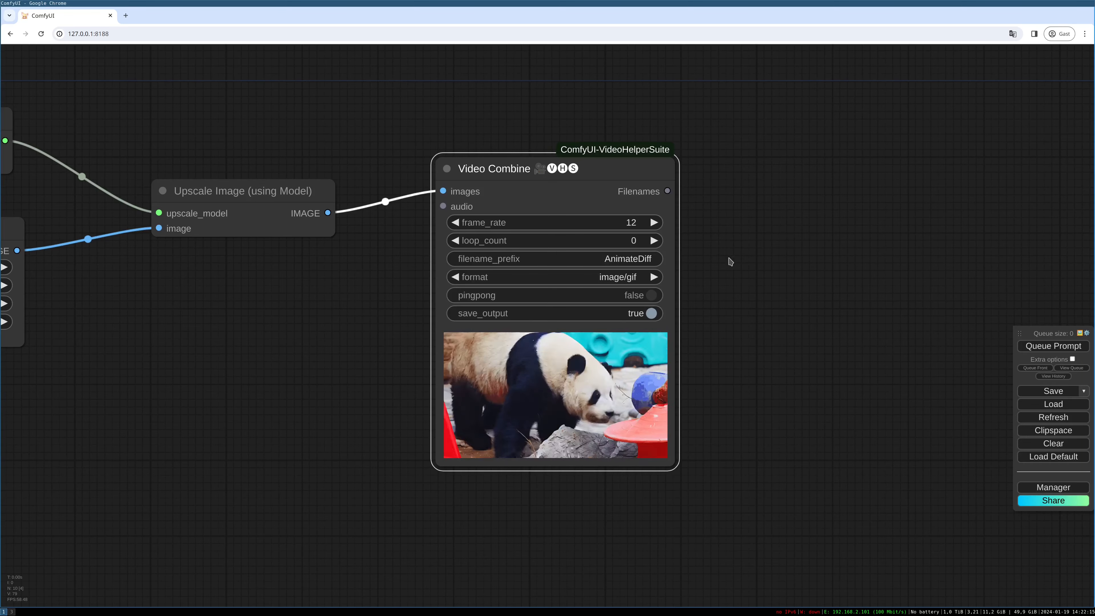
# - Duplicate the Upscale Image (using Model) node and place the copy directly below the original
pyautogui.moveTo(728, 259); pyautogui.dragTo(814, 146)
pyautogui.scroll(-3, 396, 196)
pyautogui.moveTo(396, 196); pyautogui.dragTo(430, 221)
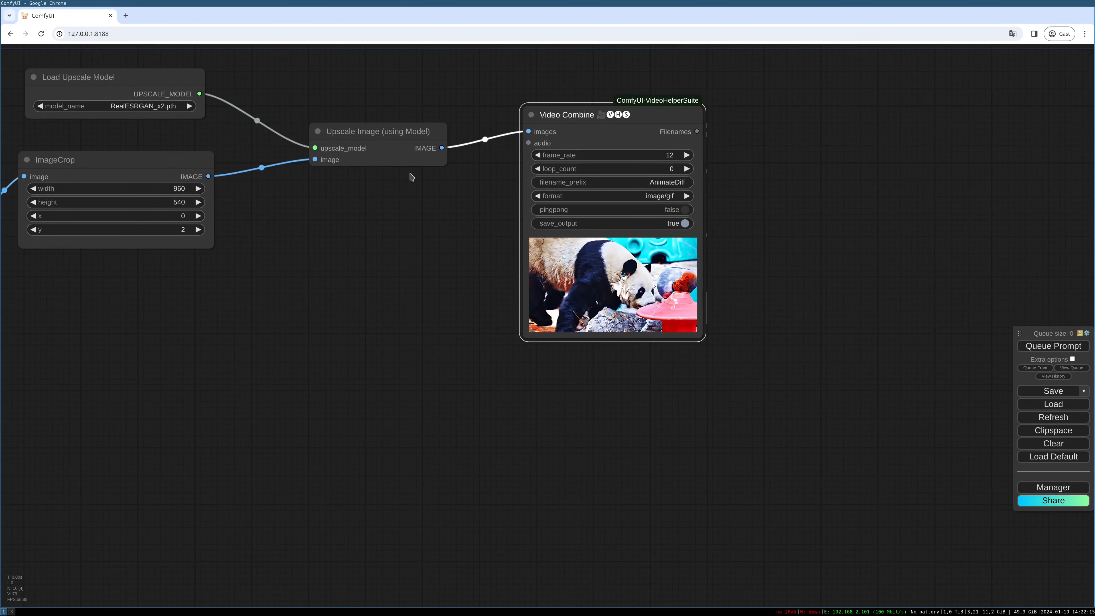
pyautogui.moveTo(381, 186); pyautogui.dragTo(454, 225)
pyautogui.click(454, 171)
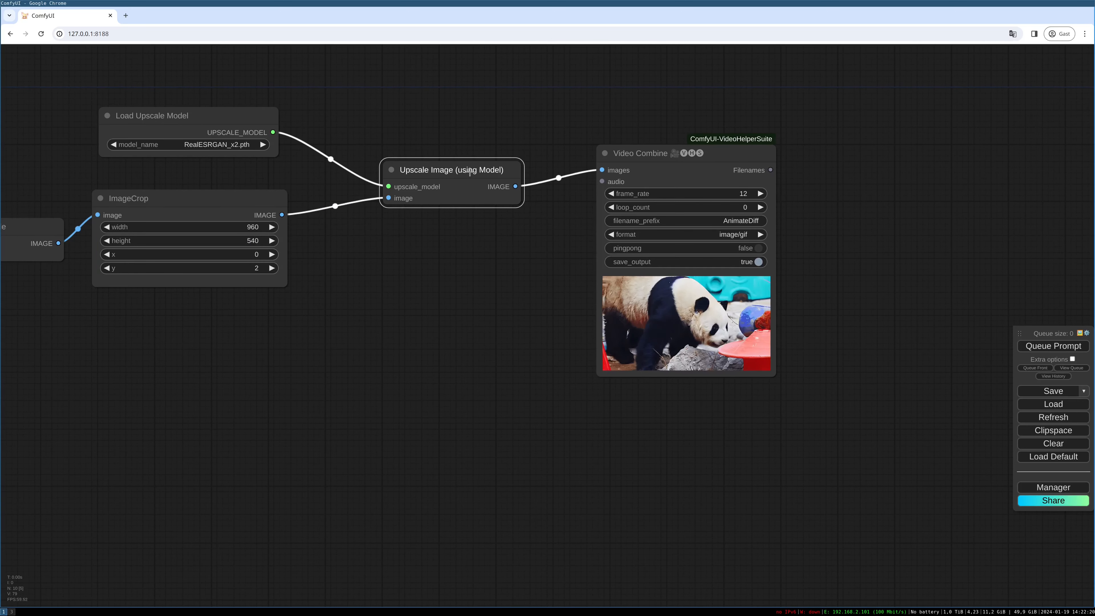
pyautogui.hotkey('ctrl', 'c')
pyautogui.hotkey('ctrl', 'v')
pyautogui.moveTo(508, 164); pyautogui.dragTo(425, 255)
# - Duplicate the Load Upscale Model node below ImageCrop and feed its model and the cropped image into the second upscaler
pyautogui.click(222, 116)
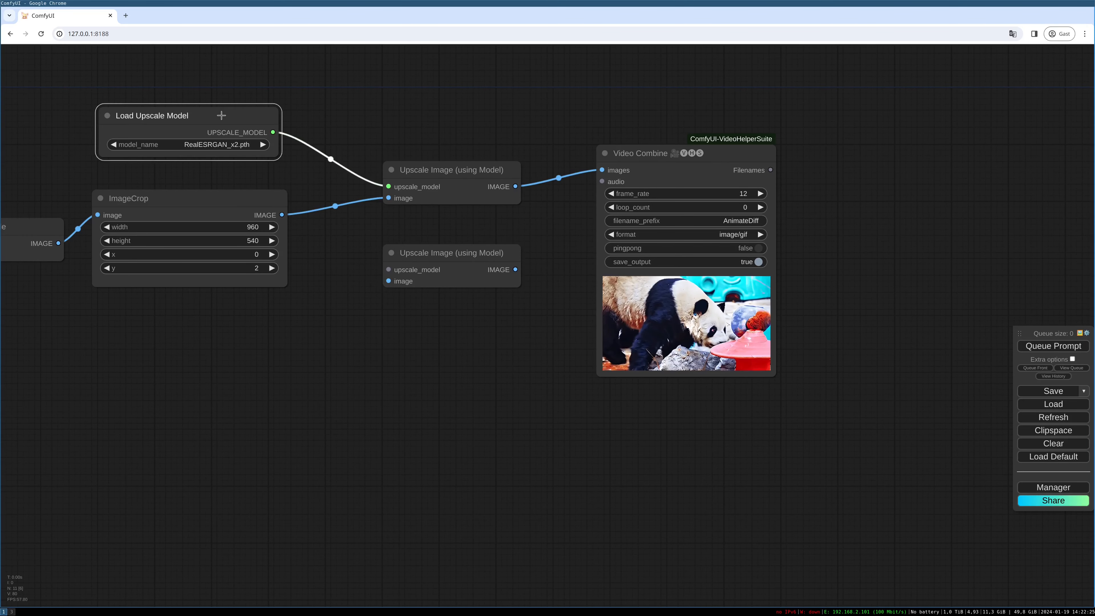
pyautogui.hotkey('ctrl', 'c')
pyautogui.hotkey('ctrl', 'v')
pyautogui.moveTo(345, 134); pyautogui.dragTo(388, 269)
pyautogui.moveTo(282, 215); pyautogui.dragTo(381, 286)
# - Set the second Load Upscale Model node to RealESRGAN_x4.pth and nudge it into place below ImageCrop
pyautogui.click(252, 349)
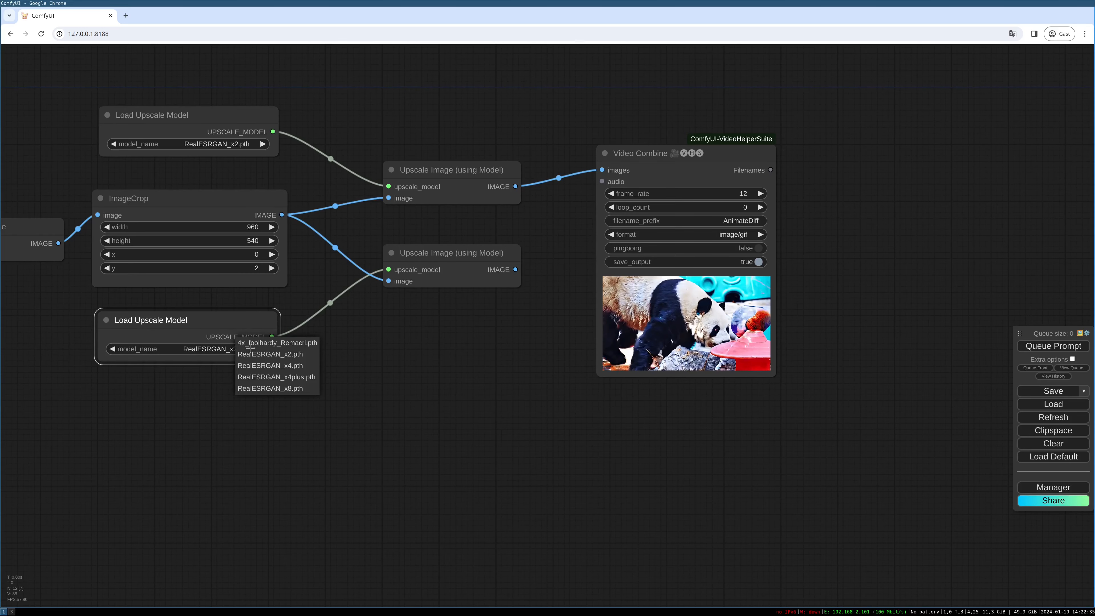
pyautogui.click(269, 367)
pyautogui.moveTo(257, 320); pyautogui.dragTo(261, 320)
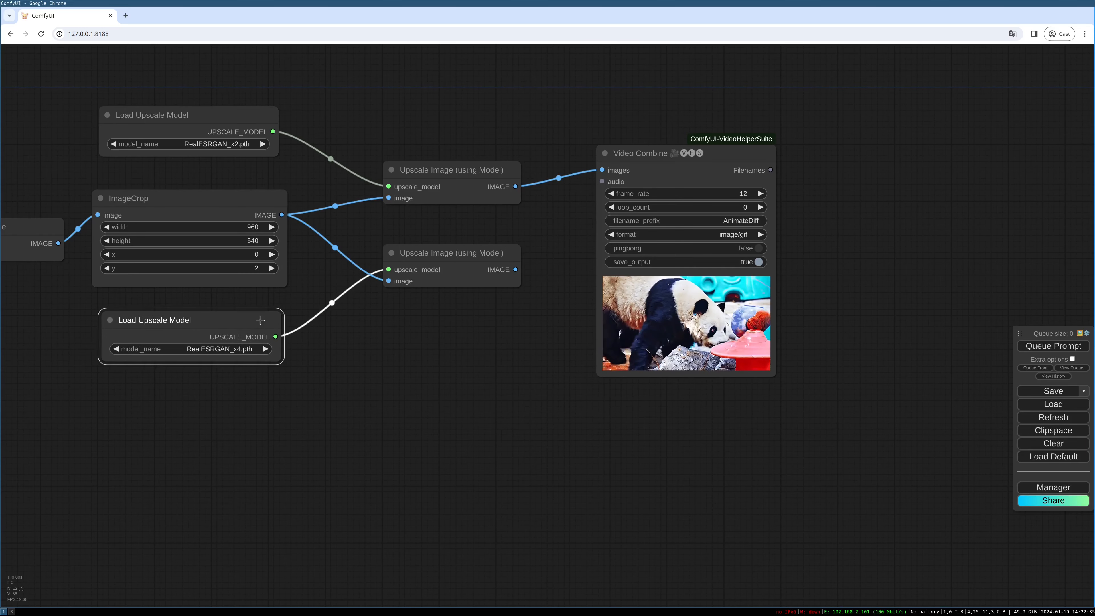
pyautogui.click(464, 253)
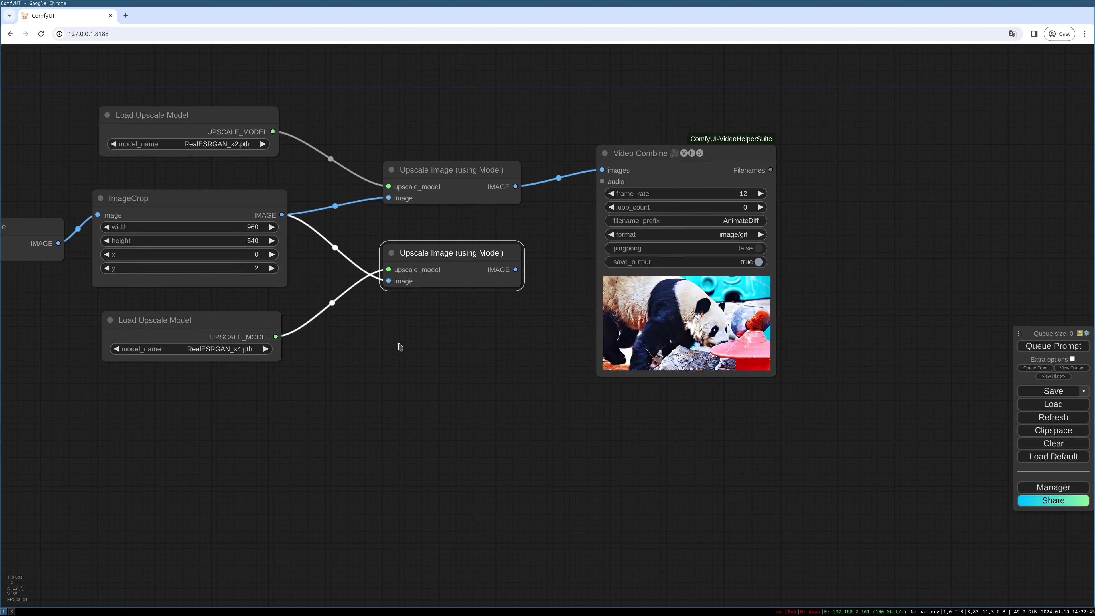
# - Duplicate the Video Combine node below the original and connect the second upscaler's image output to its images input
pyautogui.click(665, 167)
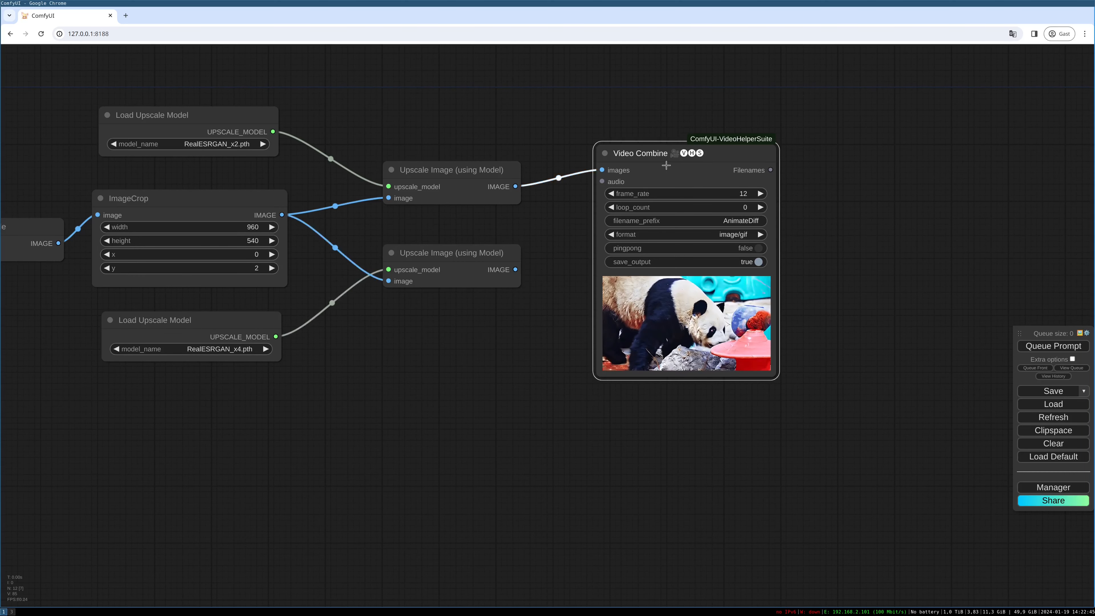
pyautogui.hotkey('ctrl', 'c')
pyautogui.hotkey('ctrl', 'v')
pyautogui.moveTo(792, 156); pyautogui.dragTo(717, 403)
pyautogui.moveTo(843, 373); pyautogui.dragTo(831, 321)
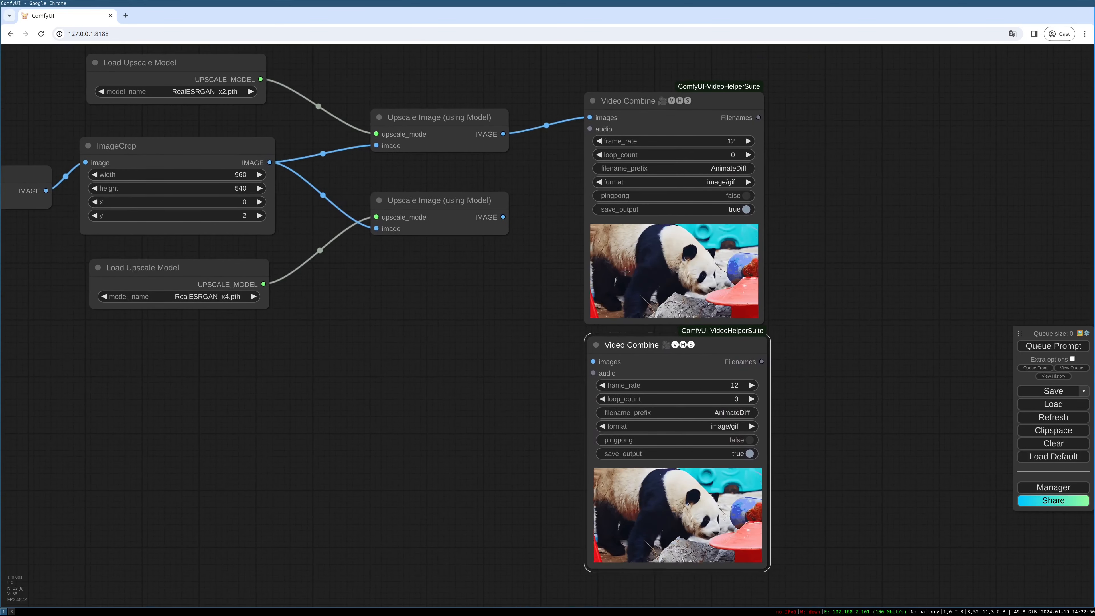
pyautogui.moveTo(503, 217); pyautogui.dragTo(603, 363)
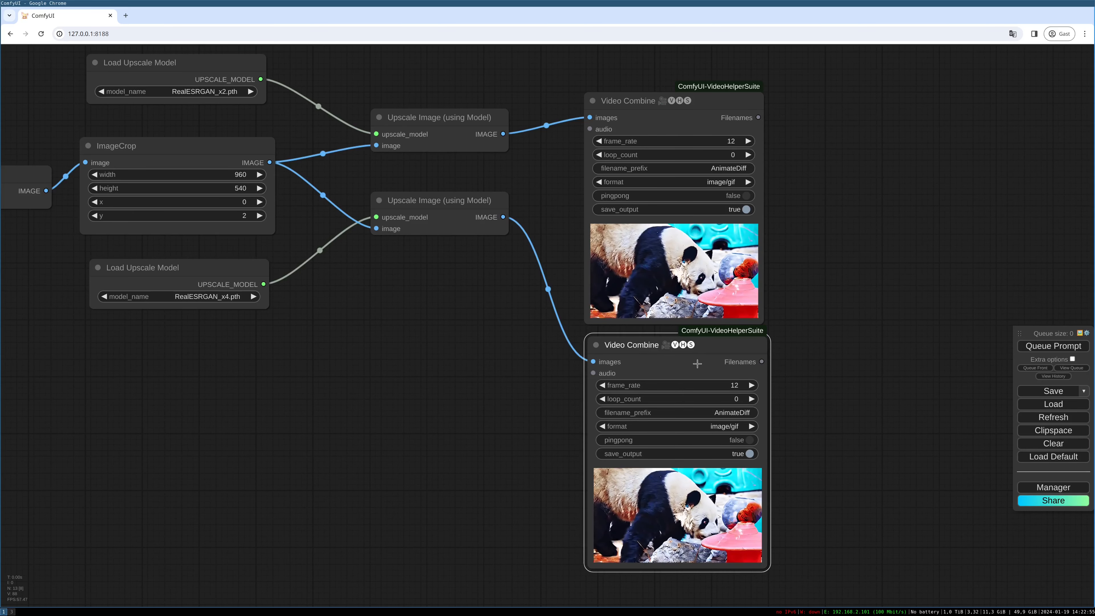
# - Queue the prompt and align the second Video Combine node under the first
pyautogui.click(1052, 347)
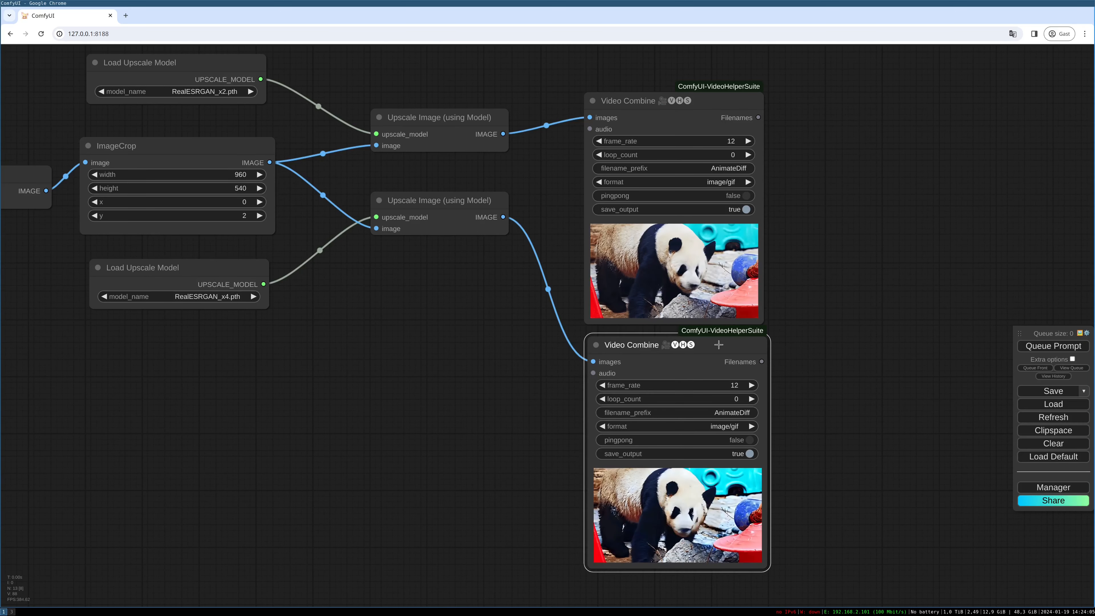
pyautogui.moveTo(718, 344); pyautogui.dragTo(714, 341)
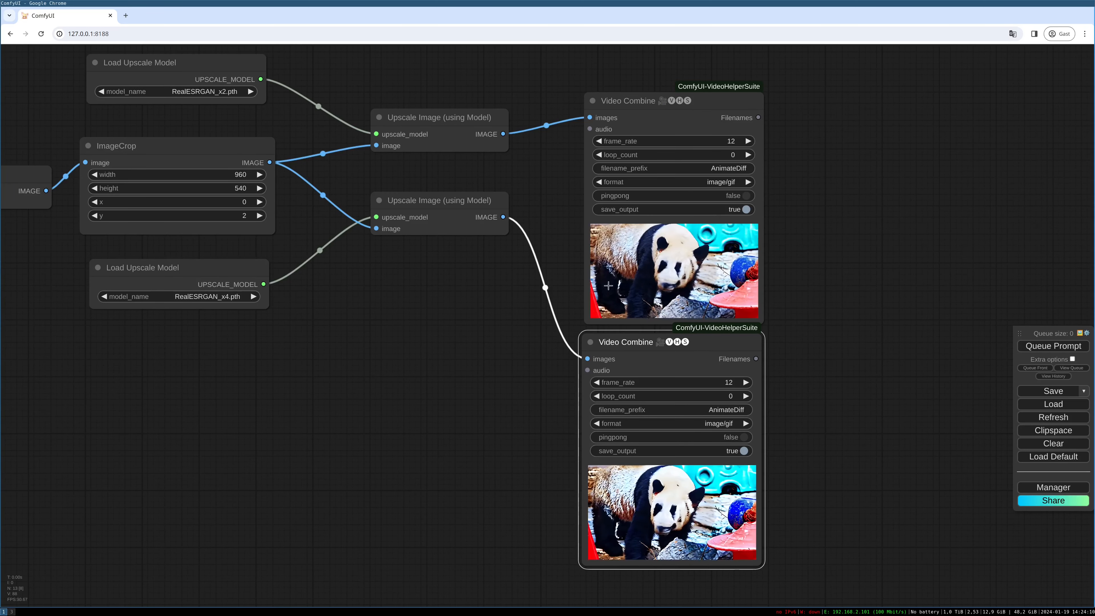
# - Examine the x4 upscaled panda animation up close in the lower Video Combine node against the x2 version above it
pyautogui.moveTo(800, 356); pyautogui.dragTo(783, 305)
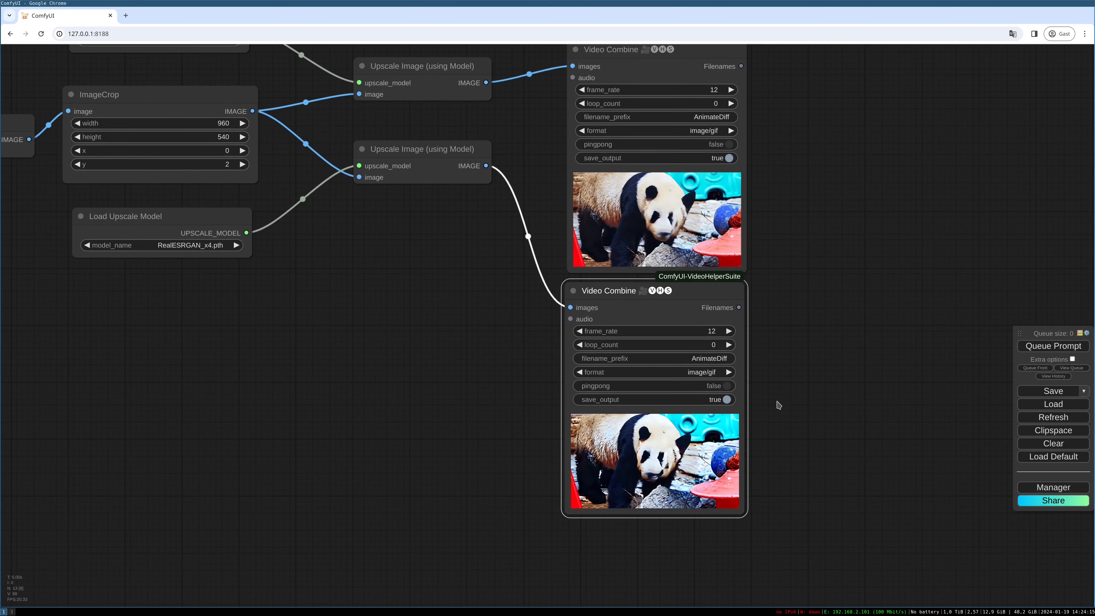
pyautogui.scroll(1, 775, 421)
pyautogui.scroll(1, 777, 425)
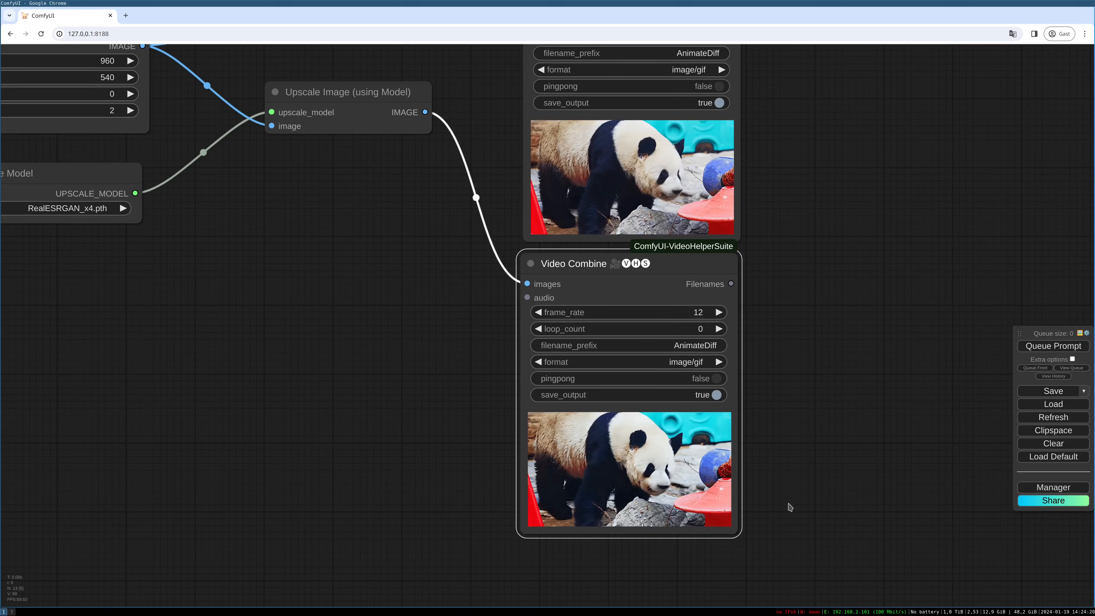
pyautogui.scroll(10, 647, 499)
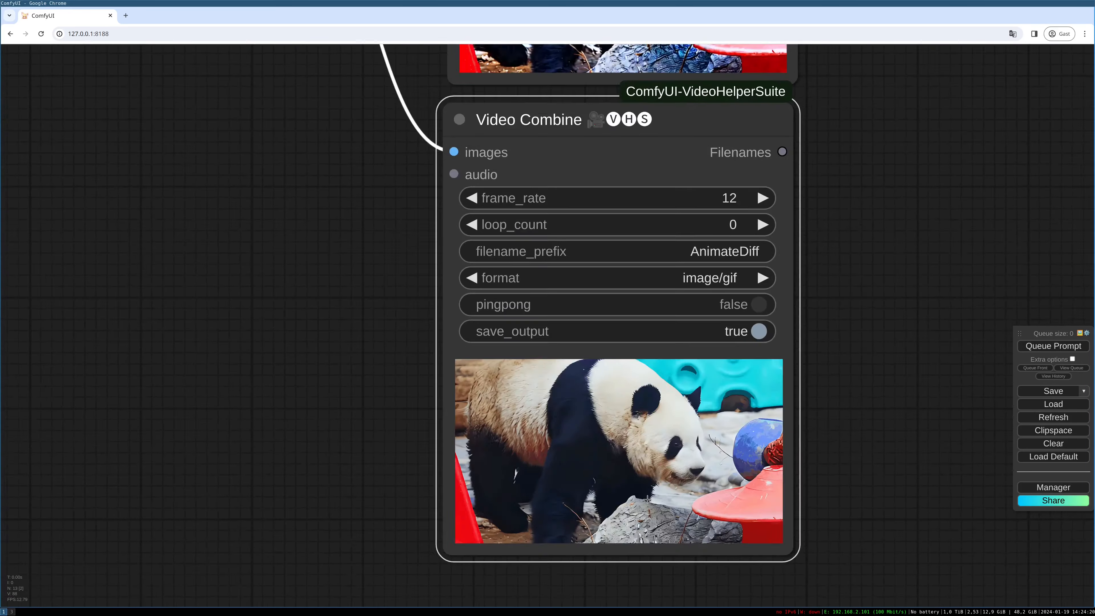
pyautogui.moveTo(235, 418); pyautogui.dragTo(222, 376)
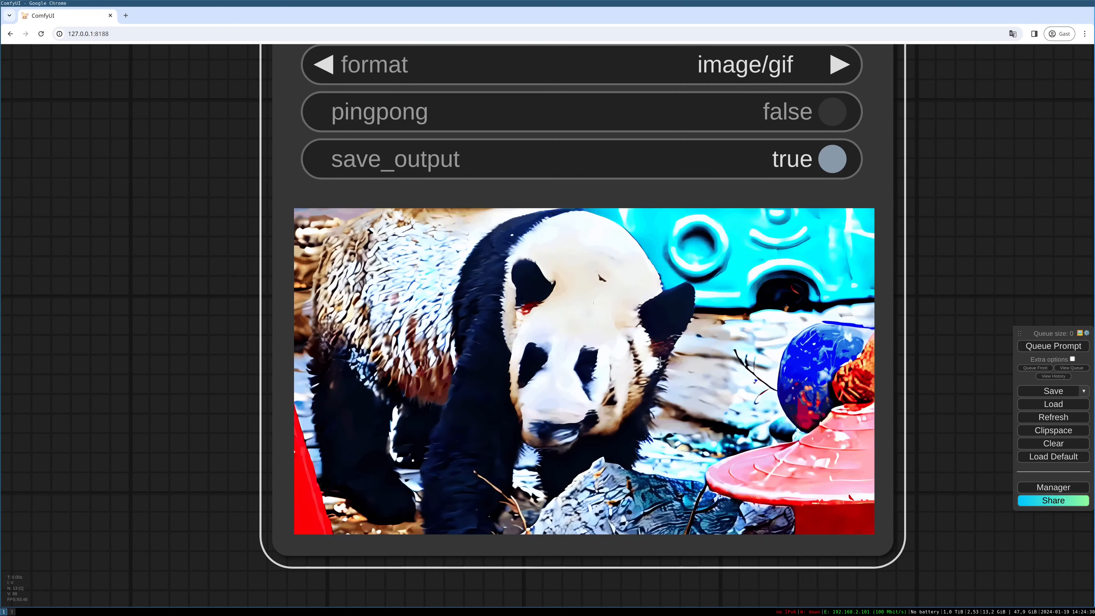
pyautogui.scroll(-5, 550, 324)
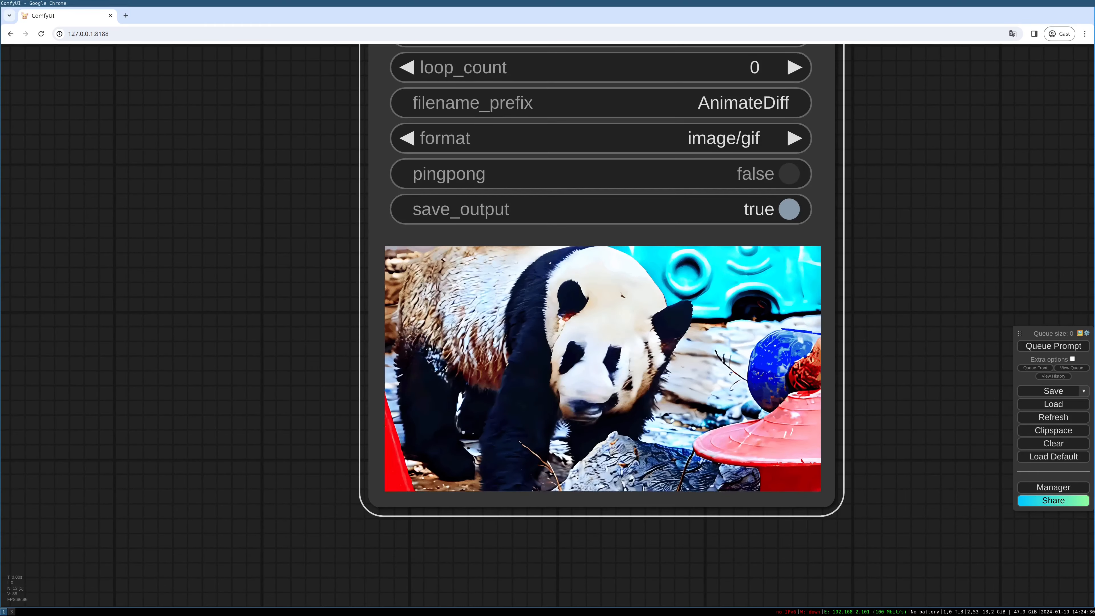
pyautogui.scroll(-1, 423, 283)
pyautogui.moveTo(353, 122); pyautogui.dragTo(496, 360)
pyautogui.scroll(-3, 422, 286)
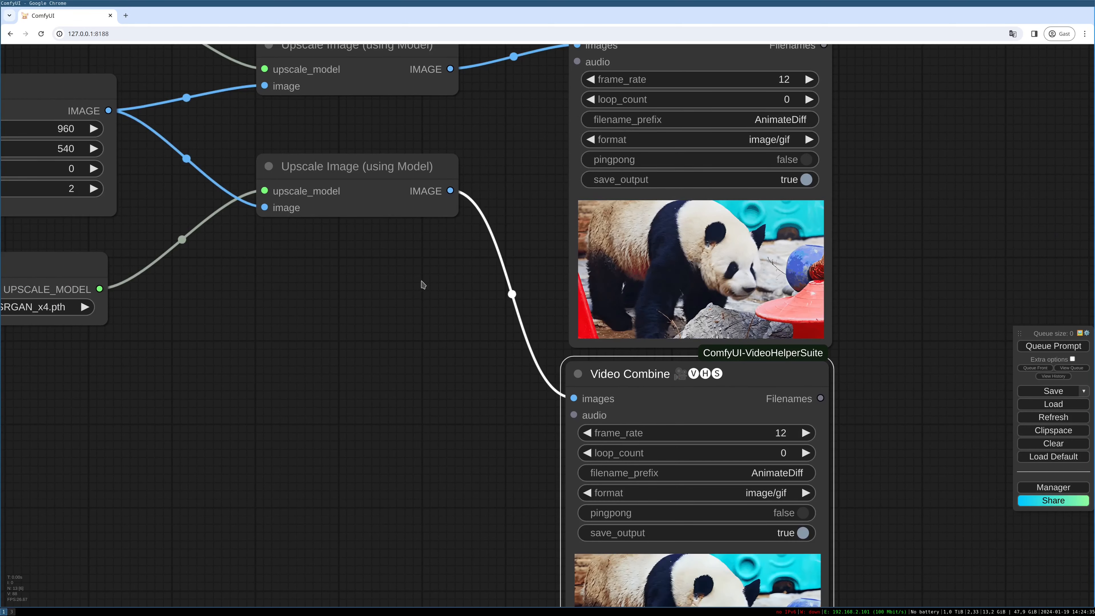
# - Compare the x2 and x4 upscaling branches from ImageCrop through to the panda animations in both Video Combine nodes
pyautogui.scroll(-1, 439, 303)
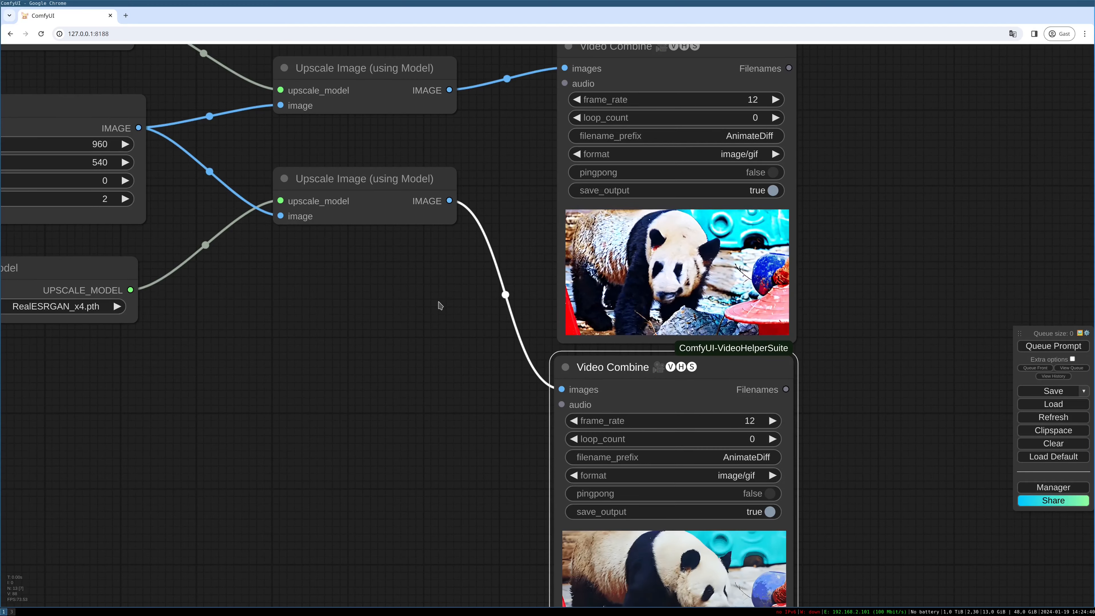
pyautogui.scroll(-2, 430, 312)
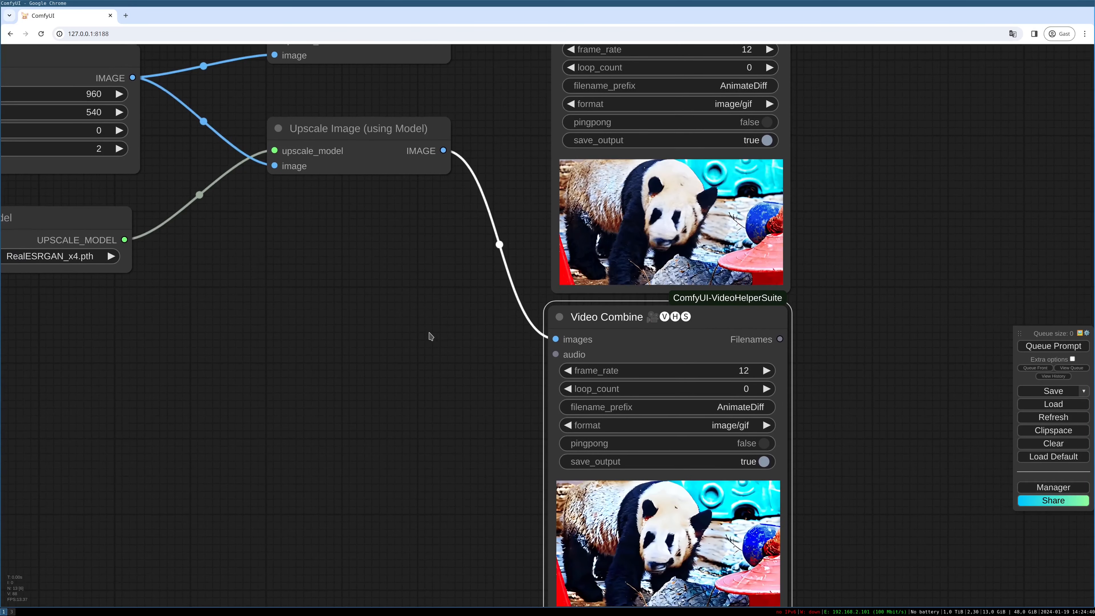
pyautogui.scroll(4, 372, 306)
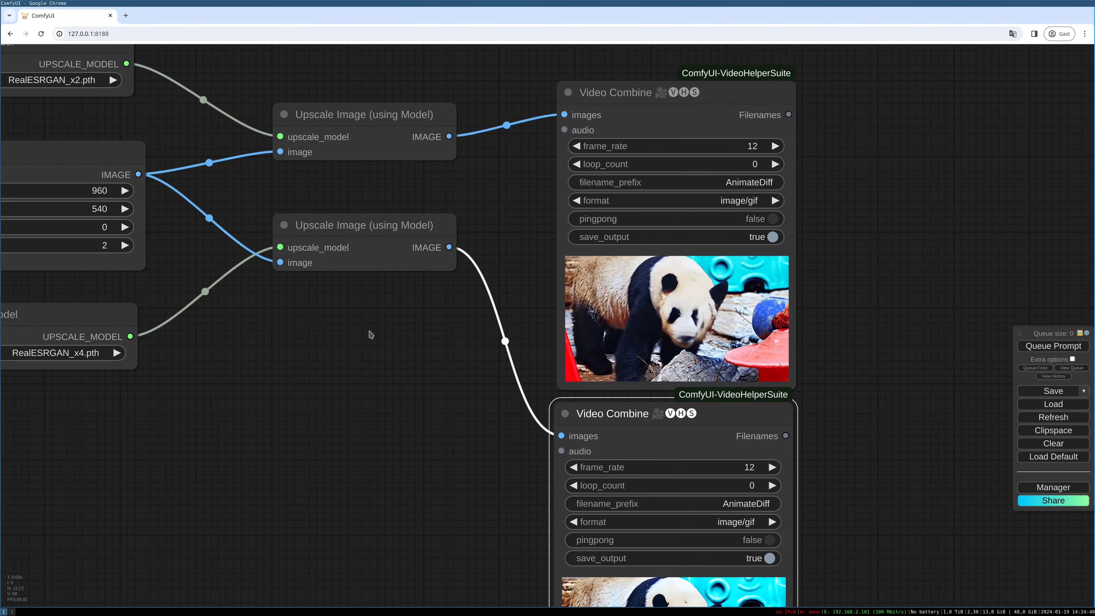
pyautogui.scroll(1, 371, 335)
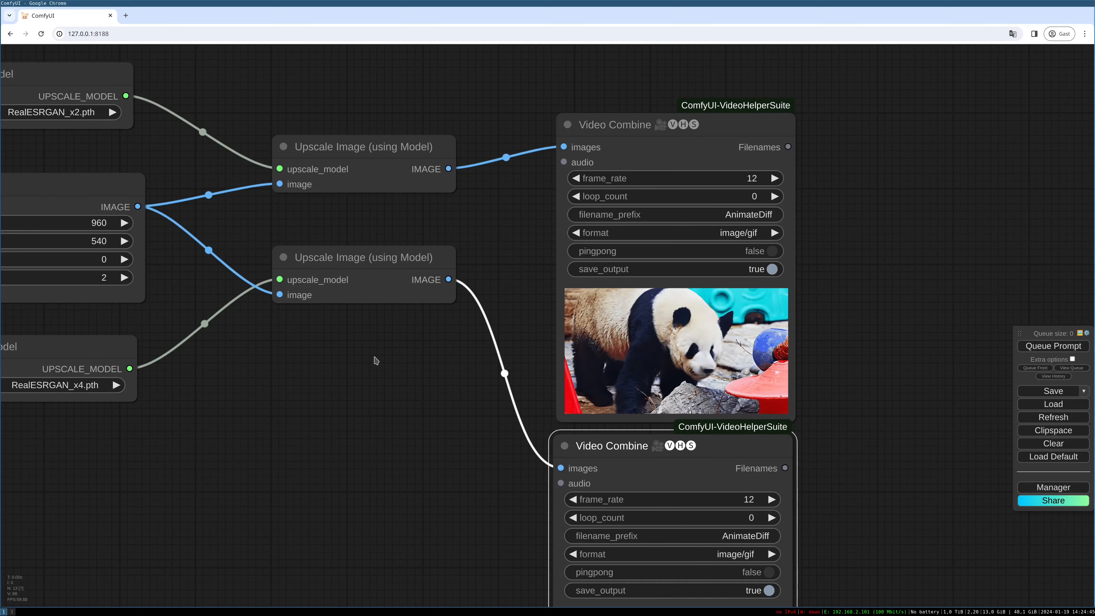
pyautogui.scroll(-1, 375, 346)
pyautogui.moveTo(276, 354); pyautogui.dragTo(374, 361)
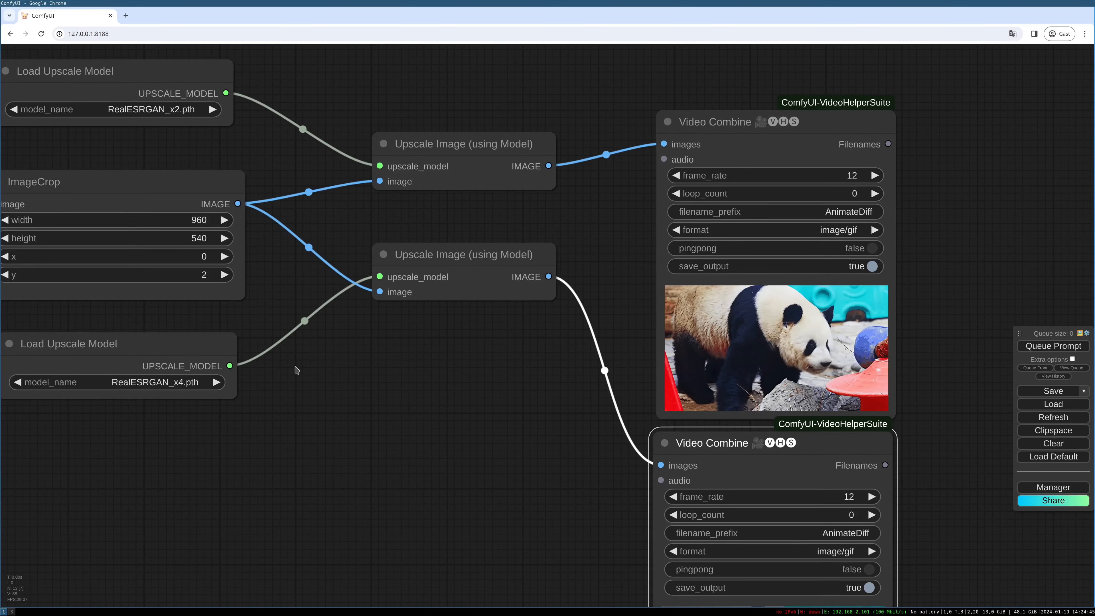
pyautogui.hscroll(2, 340, 381)
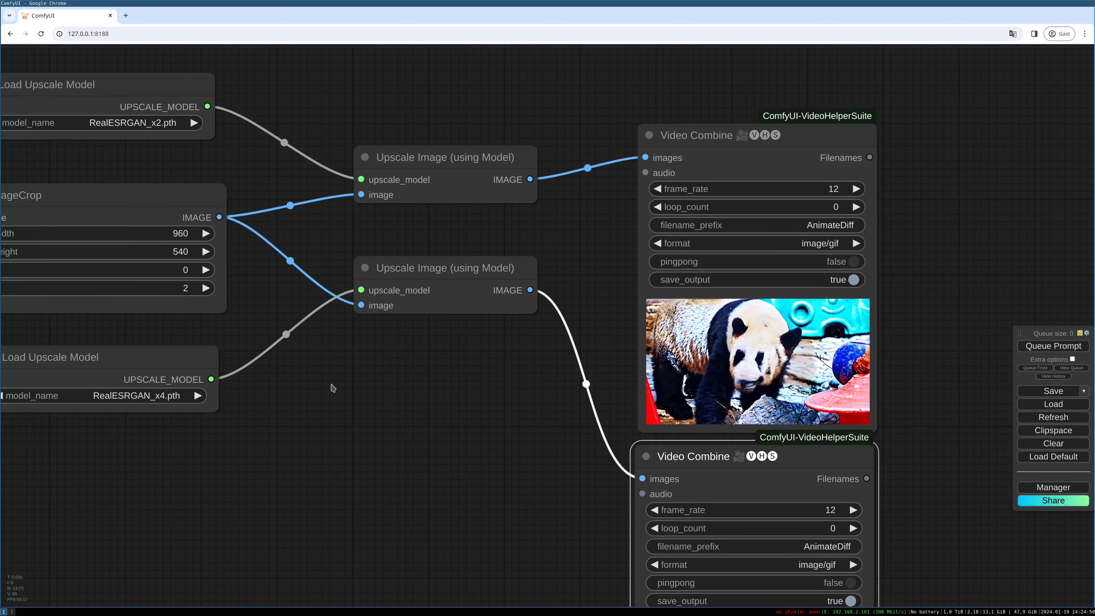
pyautogui.scroll(-1, 353, 384)
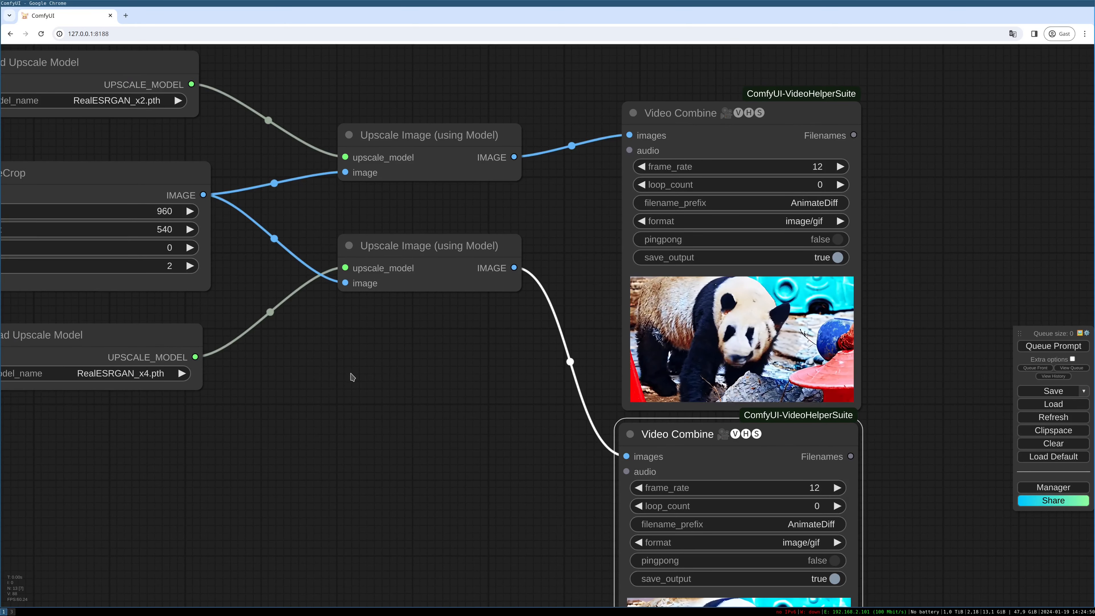
pyautogui.scroll(-2, 390, 339)
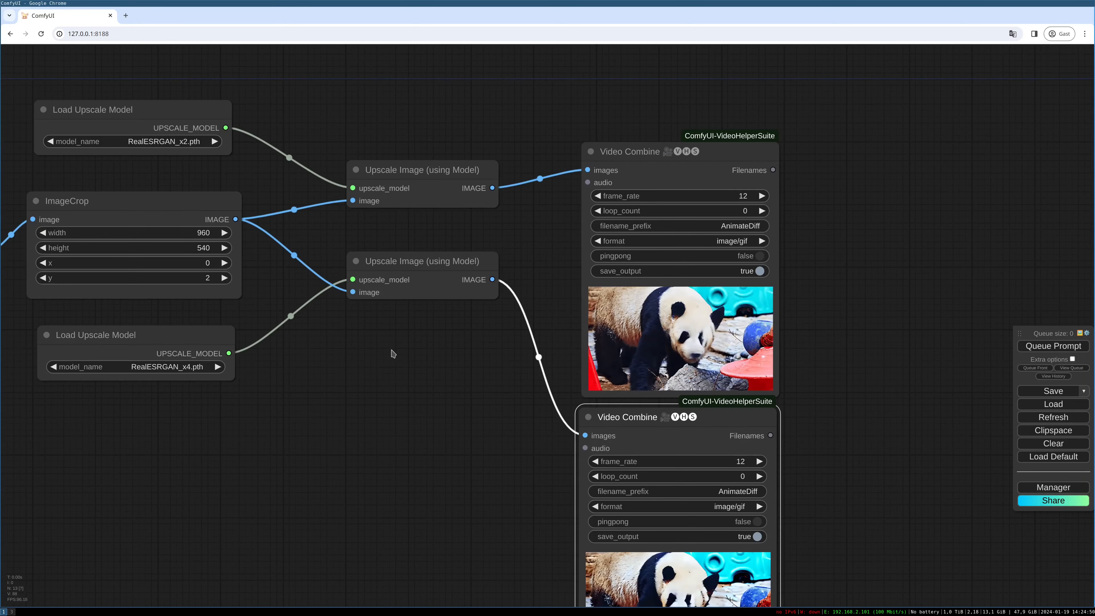
pyautogui.scroll(-1, 389, 346)
pyautogui.hscroll(1, 389, 346)
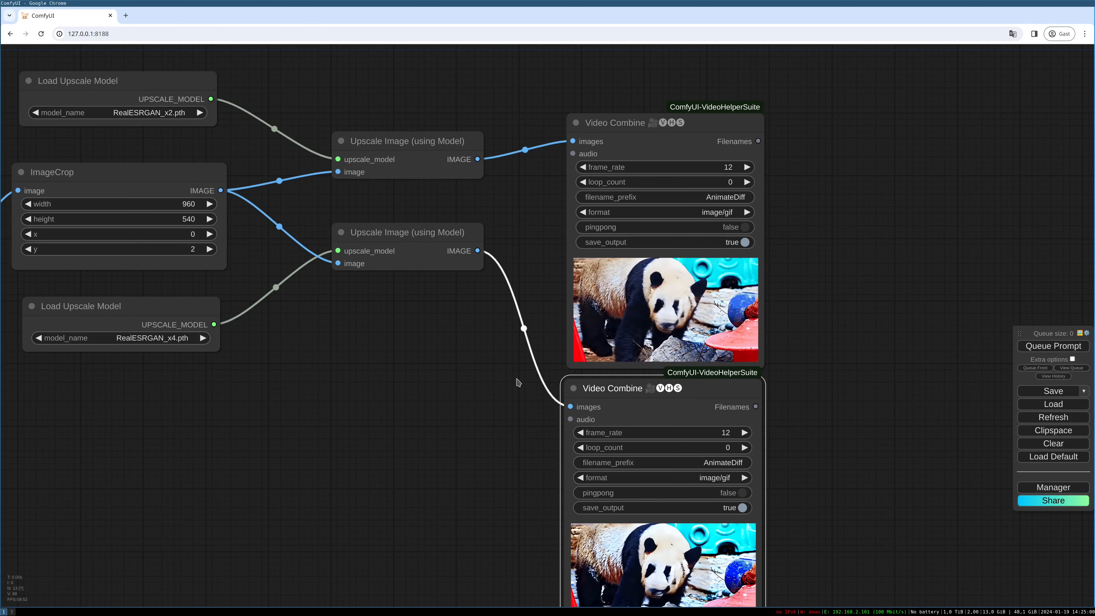
pyautogui.scroll(-3, 513, 371)
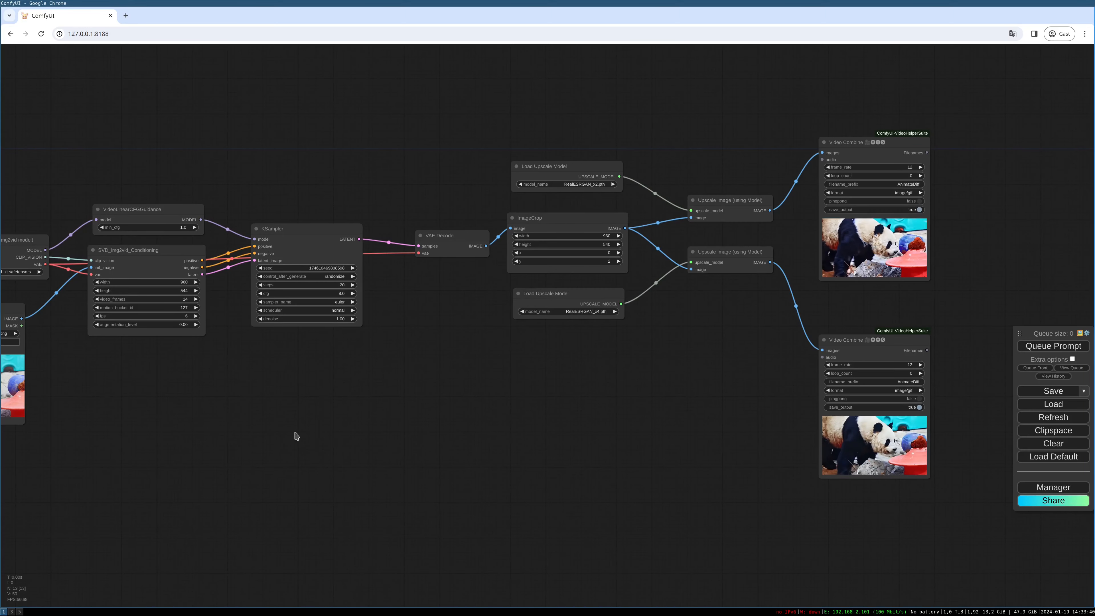
# - Load real2_res (1).png as the source picture in the Load Image node
pyautogui.moveTo(207, 431); pyautogui.dragTo(317, 445)
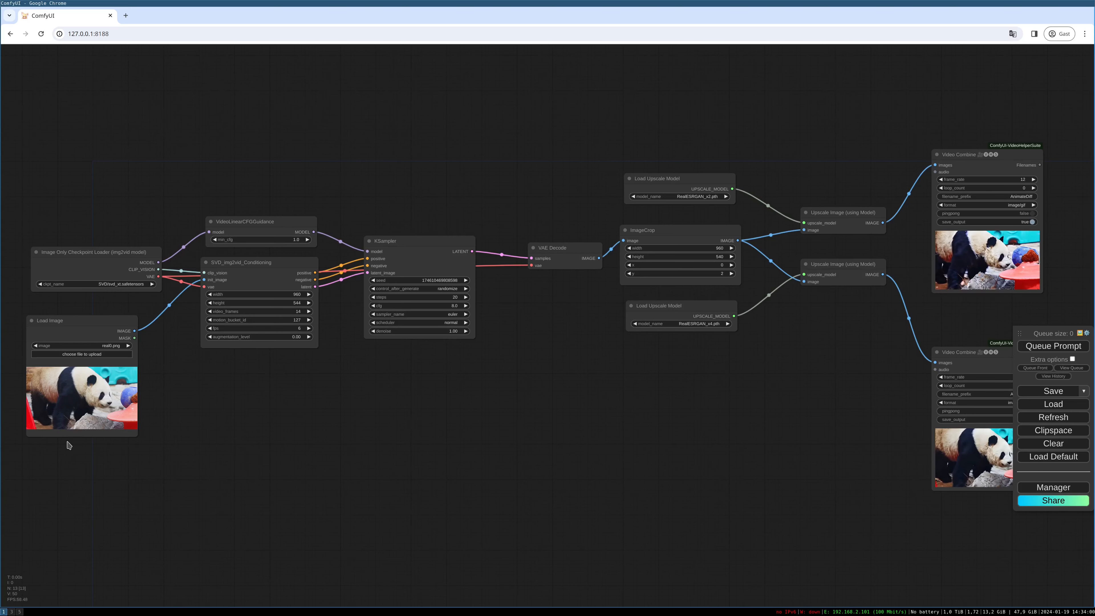
pyautogui.click(118, 345)
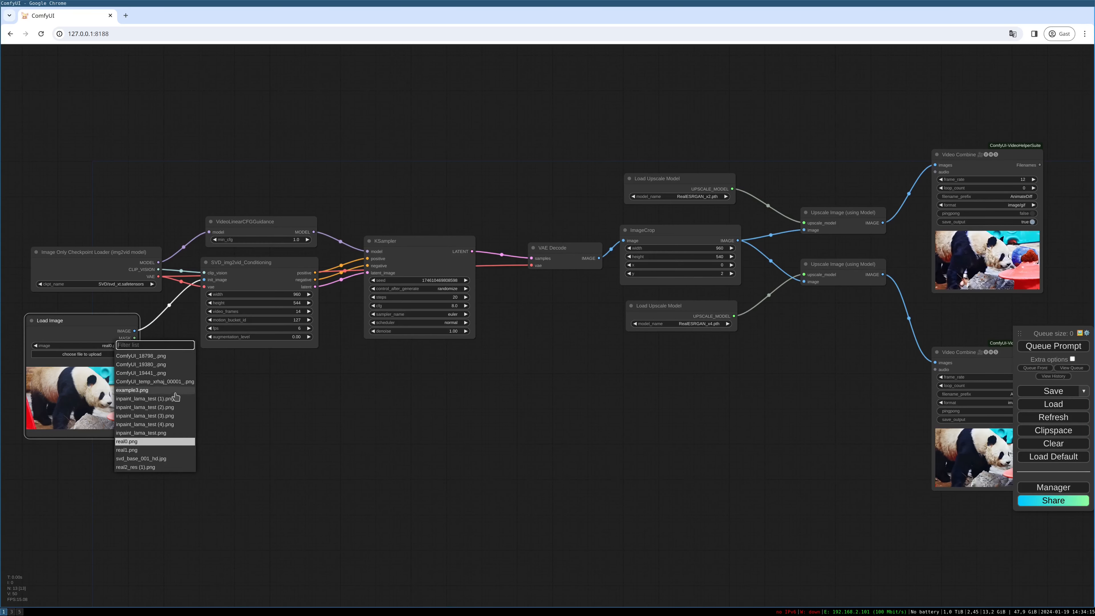
pyautogui.click(162, 467)
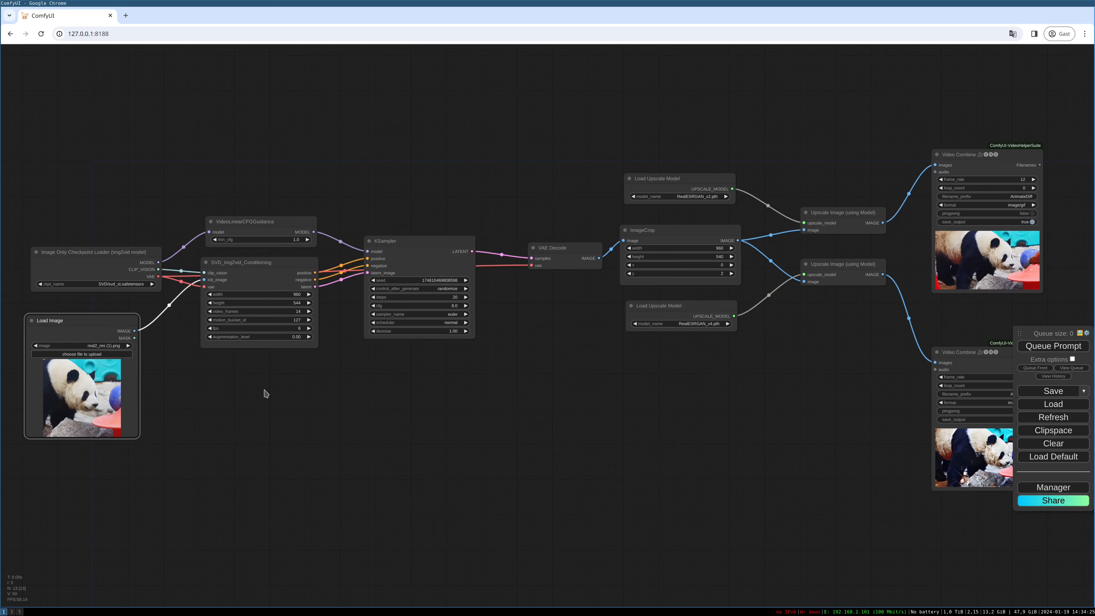
# - Set the SVD_img2vid_Conditioning node to portrait format with width 544 and height 960
pyautogui.click(262, 279)
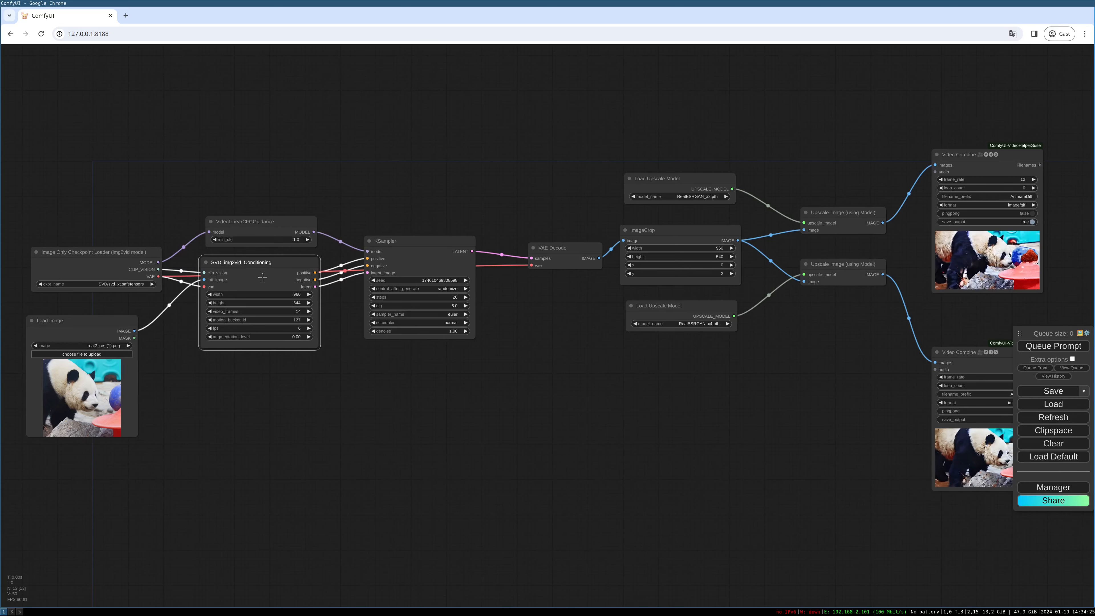
pyautogui.click(299, 295)
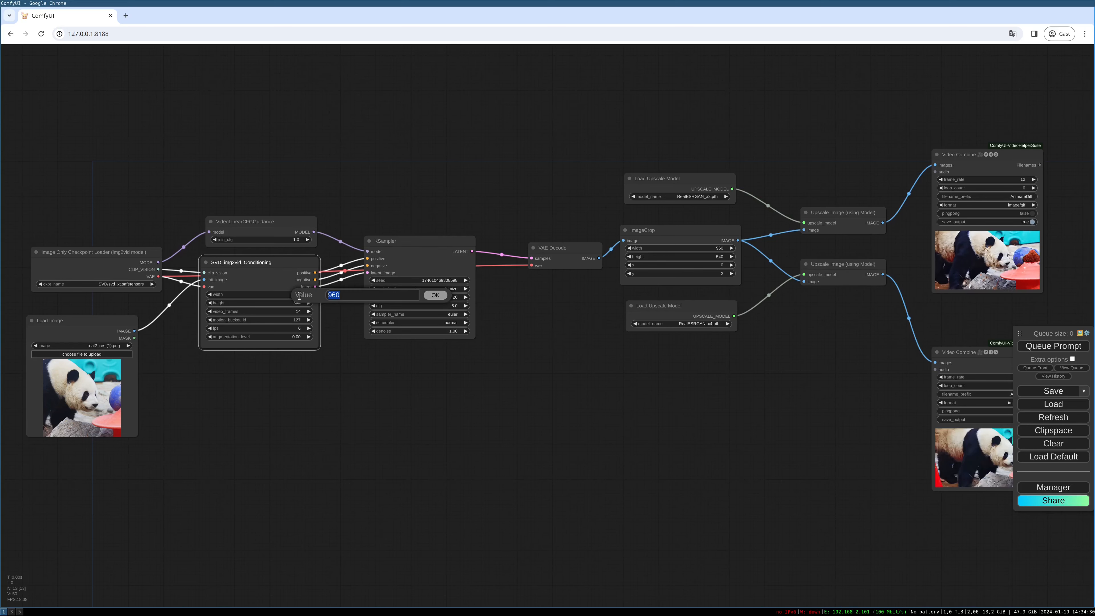
pyautogui.write('54')
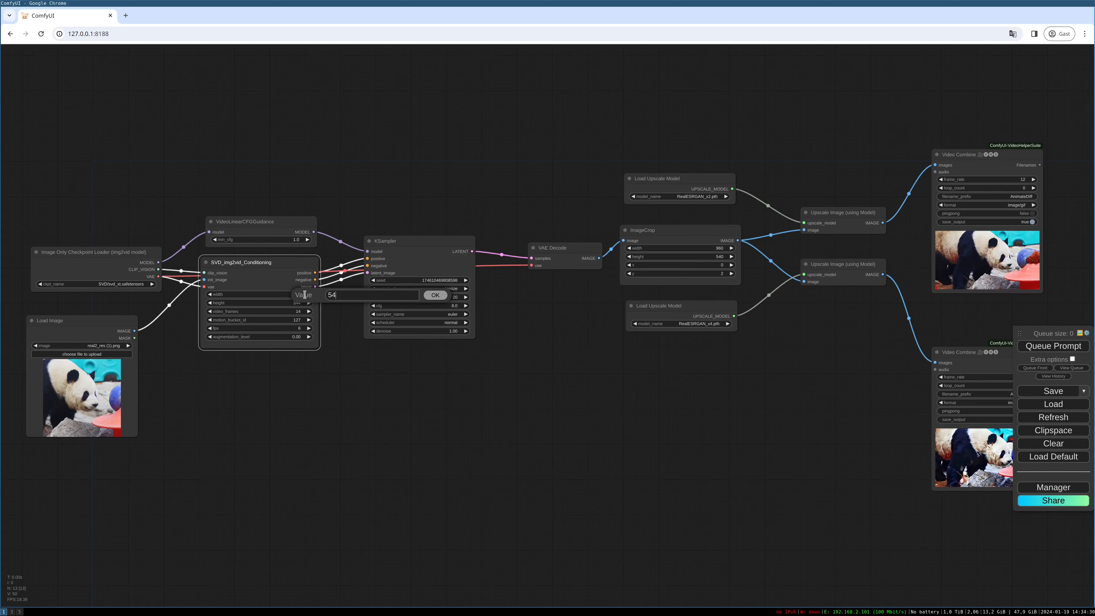
pyautogui.press('Escape')
pyautogui.click(298, 303)
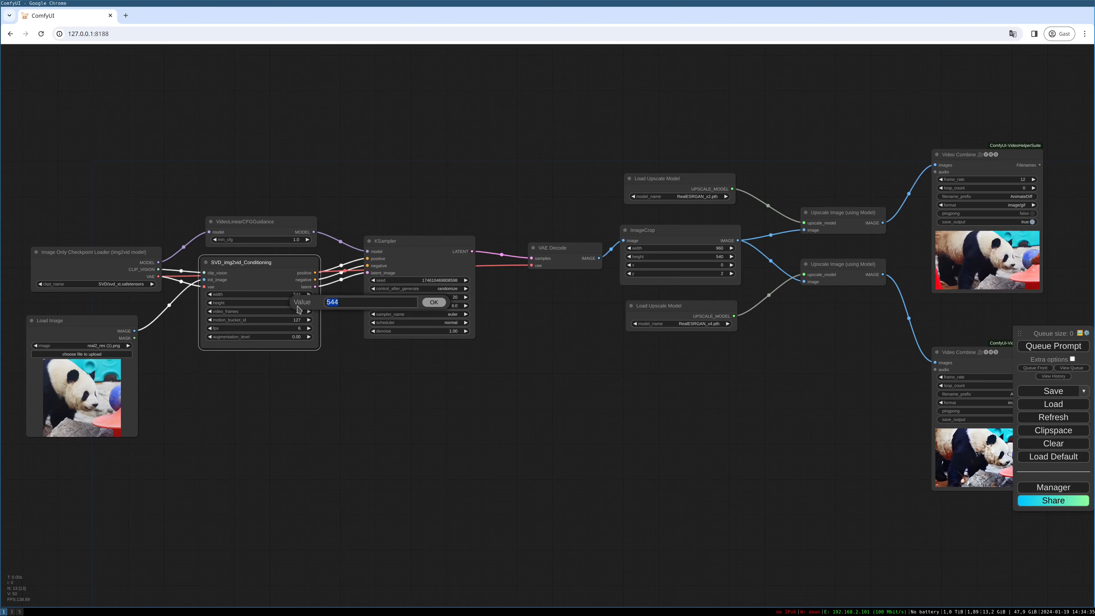
pyautogui.write('960')
pyautogui.press('Return')
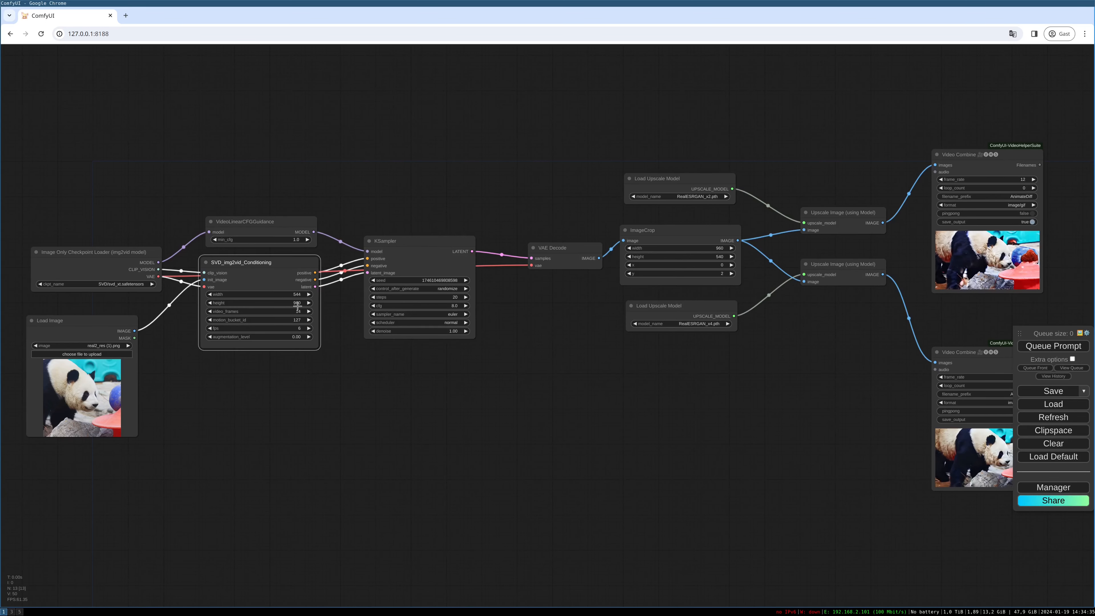
# - Delete the x4 branch's Video Combine, Upscale Image and Load Upscale Model nodes, and nudge the remaining Upscale Image node slightly
pyautogui.moveTo(620, 372); pyautogui.dragTo(398, 388)
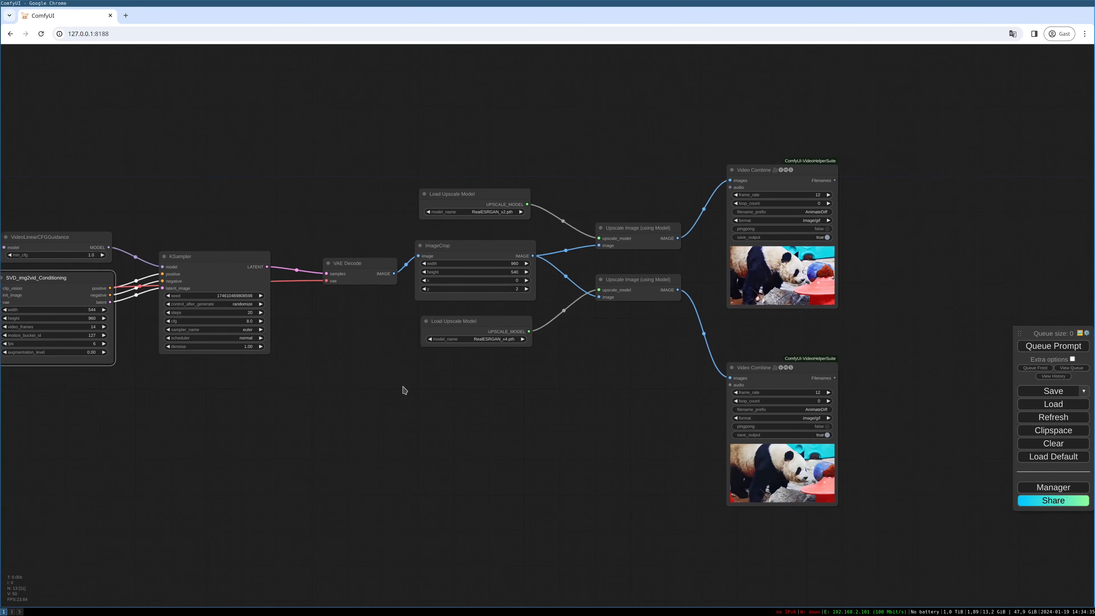
pyautogui.click(750, 369)
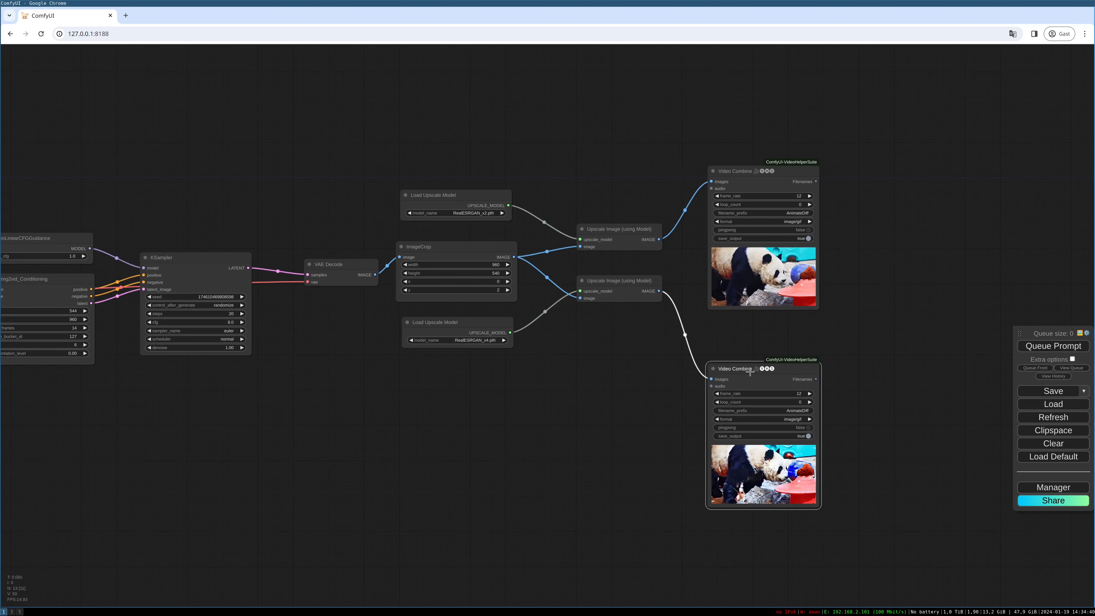
pyautogui.press('Delete')
pyautogui.click(637, 280)
pyautogui.press('Delete')
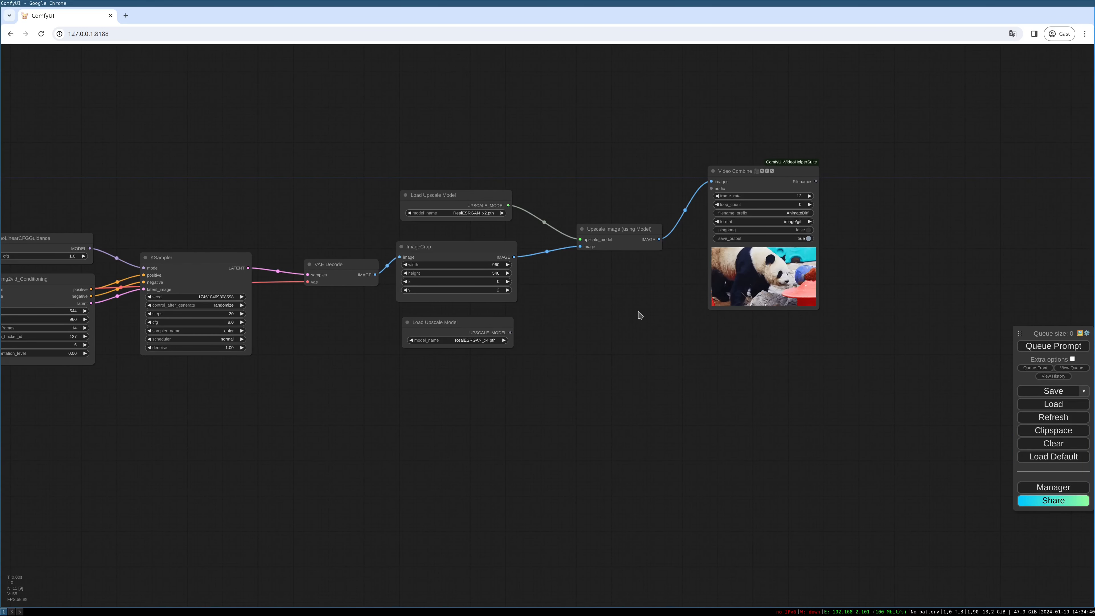
pyautogui.click(478, 322)
pyautogui.press('Delete')
pyautogui.moveTo(598, 307); pyautogui.dragTo(591, 343)
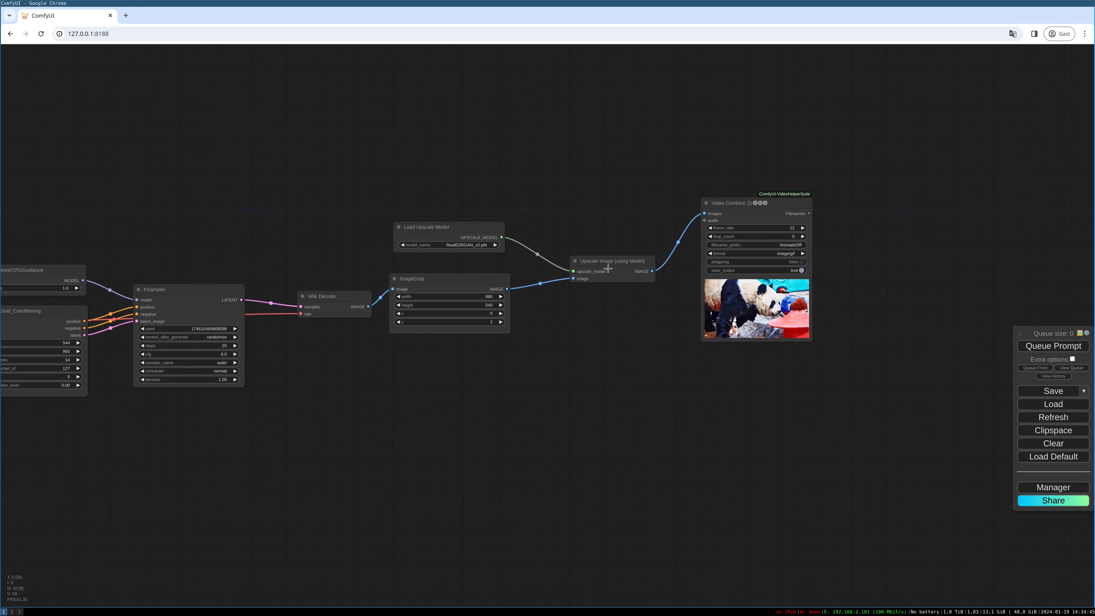
pyautogui.moveTo(606, 262); pyautogui.dragTo(602, 265)
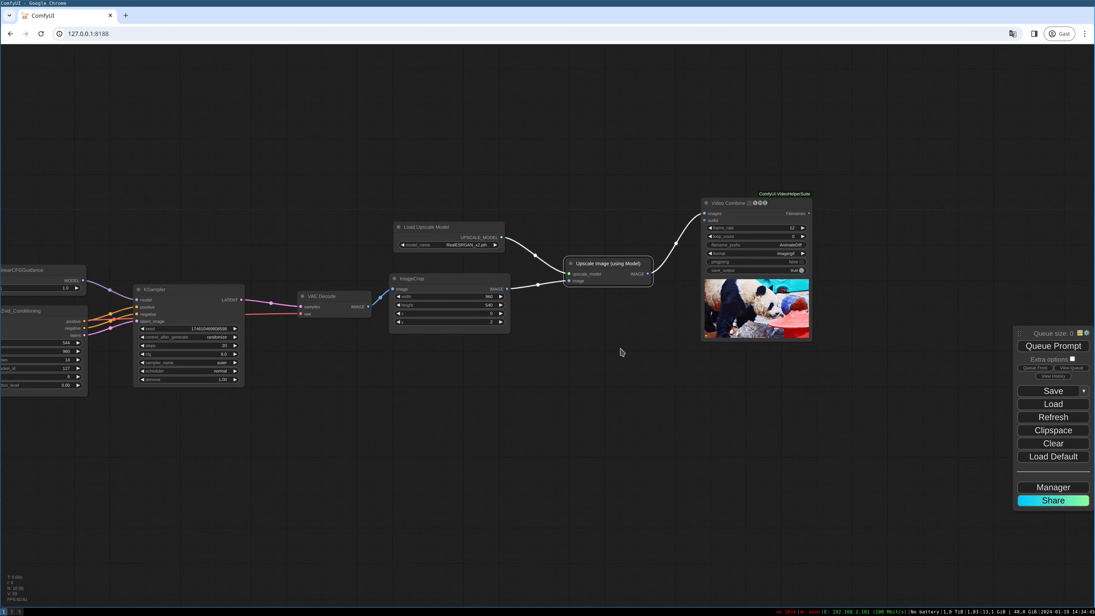
# - Set the ImageCrop node's width to 540 and height to 960
pyautogui.click(490, 296)
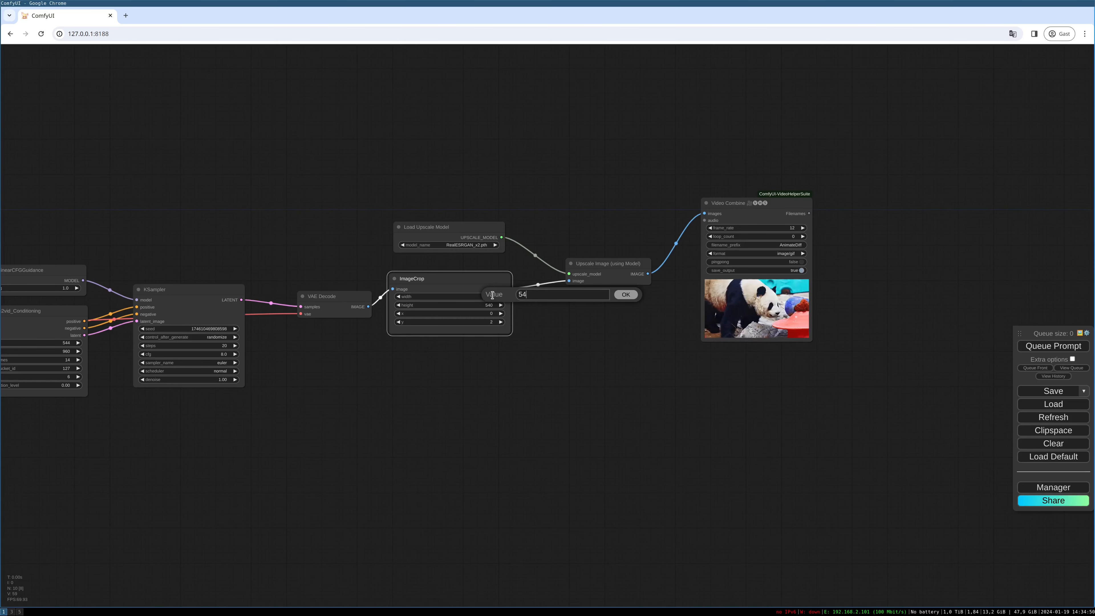
pyautogui.press('Return')
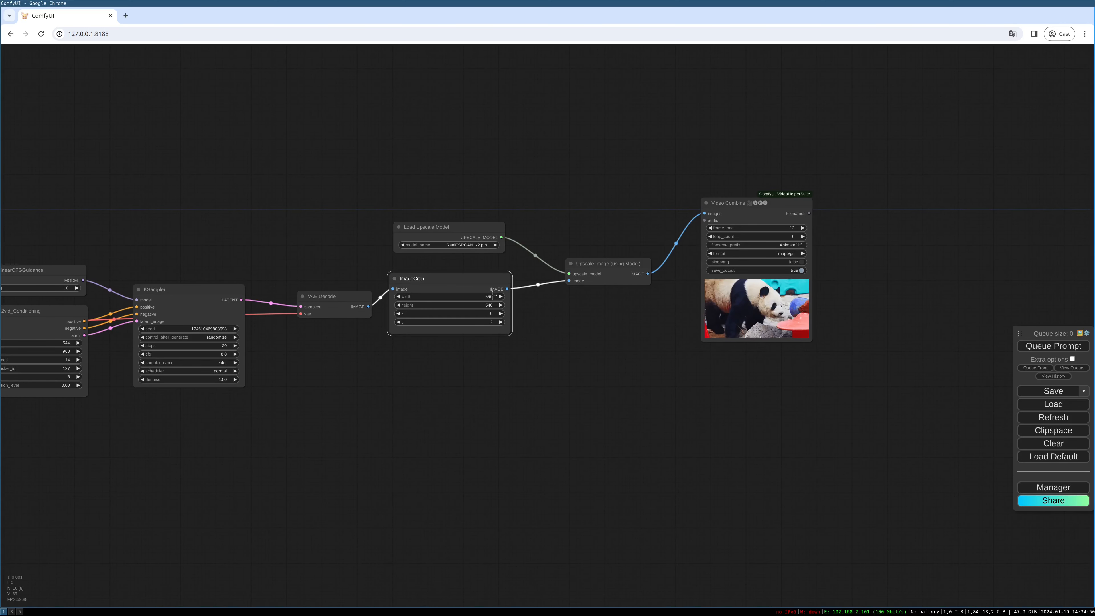
pyautogui.click(486, 304)
pyautogui.write('9')
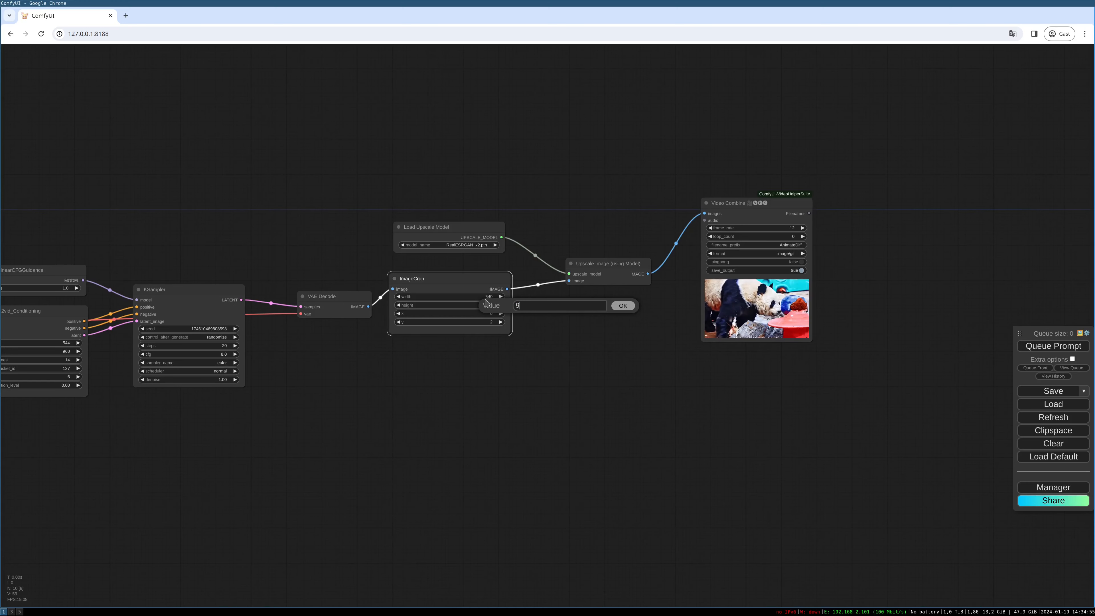
pyautogui.write('60')
pyautogui.press('Return')
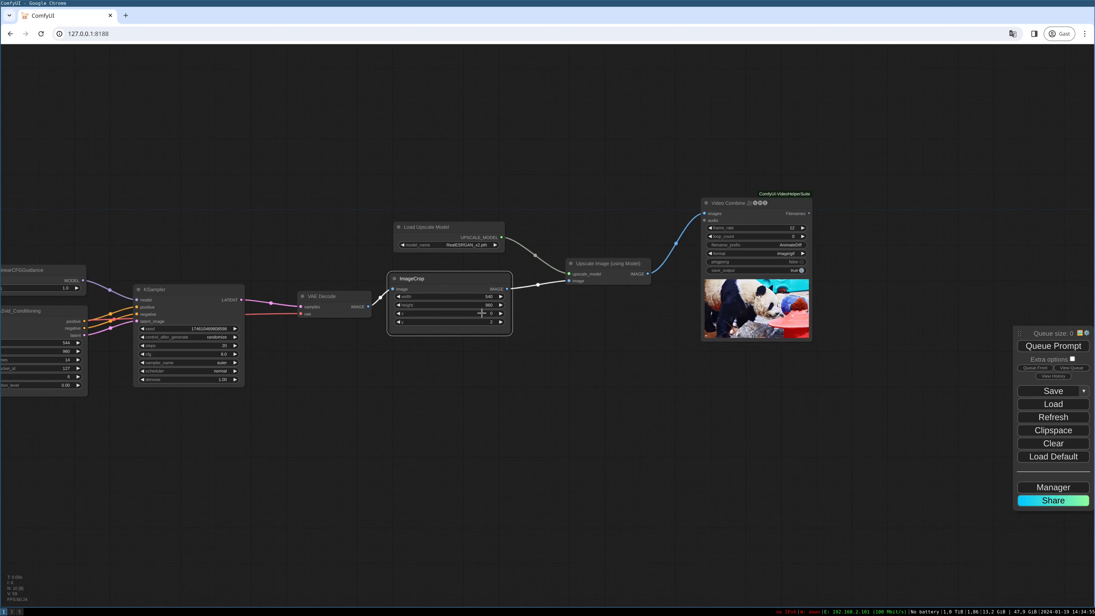
# - Set the ImageCrop node's x offset to 2 and y offset to 0, and shift the Upscale Image node slightly
pyautogui.click(490, 314)
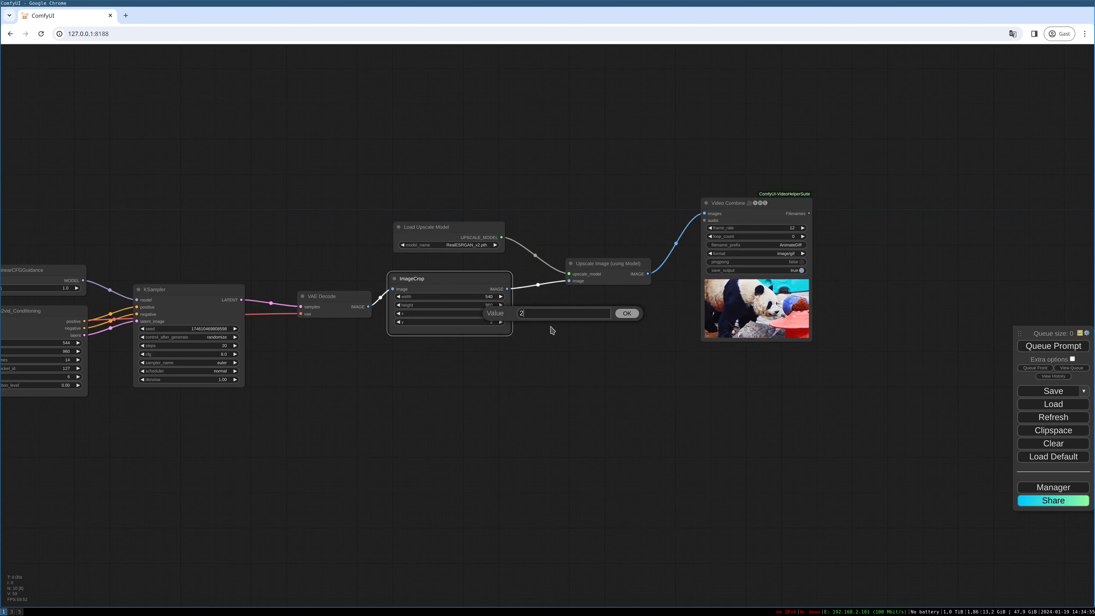
pyautogui.write('2')
pyautogui.press('Return')
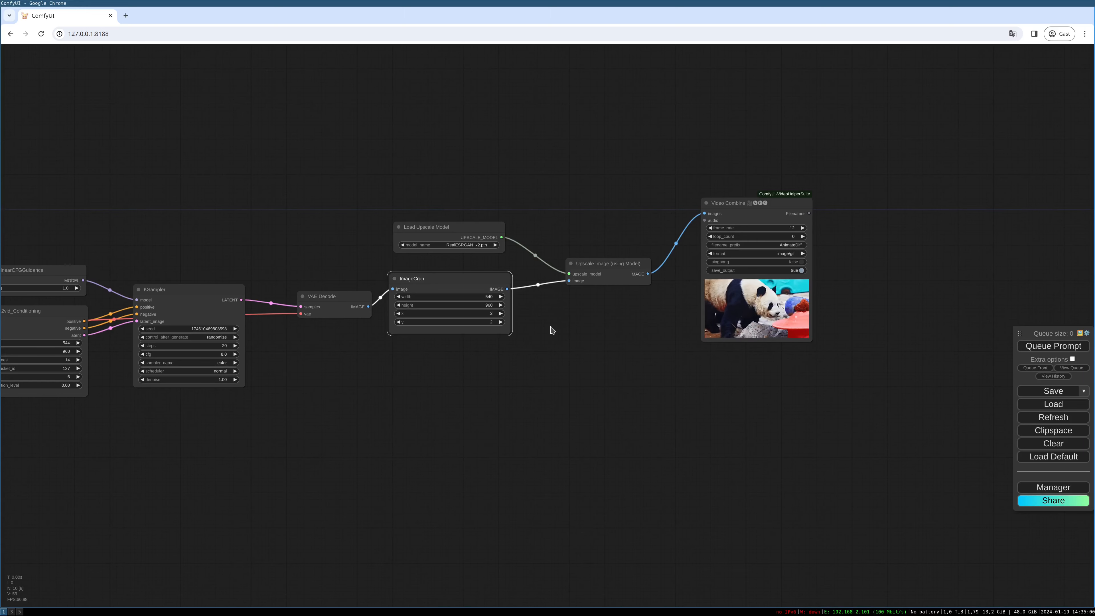
pyautogui.click(490, 323)
pyautogui.write('2')
pyautogui.press('Return')
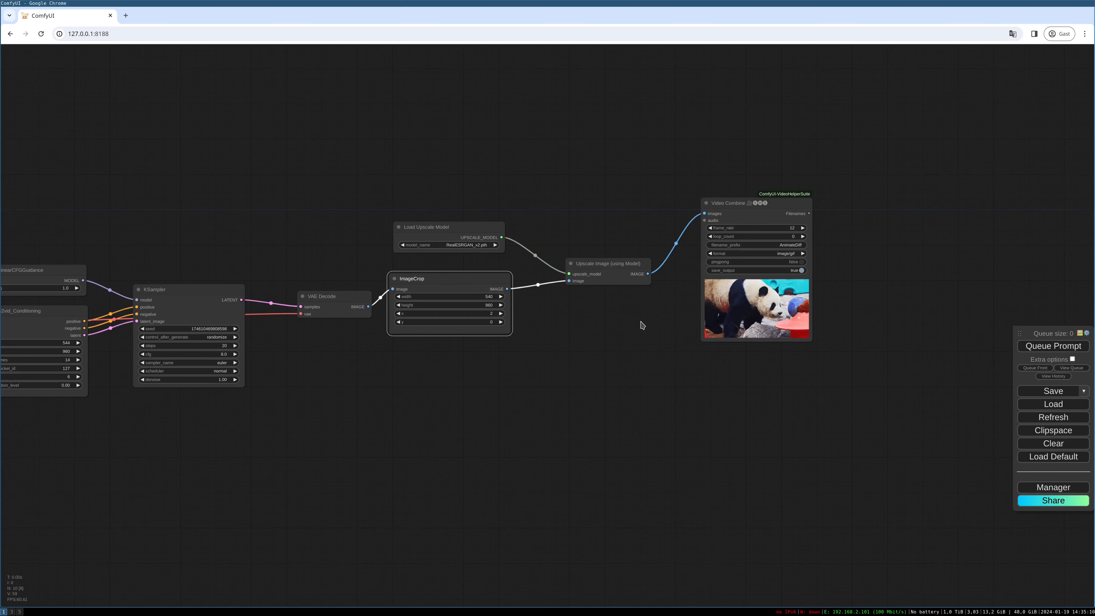
pyautogui.moveTo(621, 268); pyautogui.dragTo(618, 268)
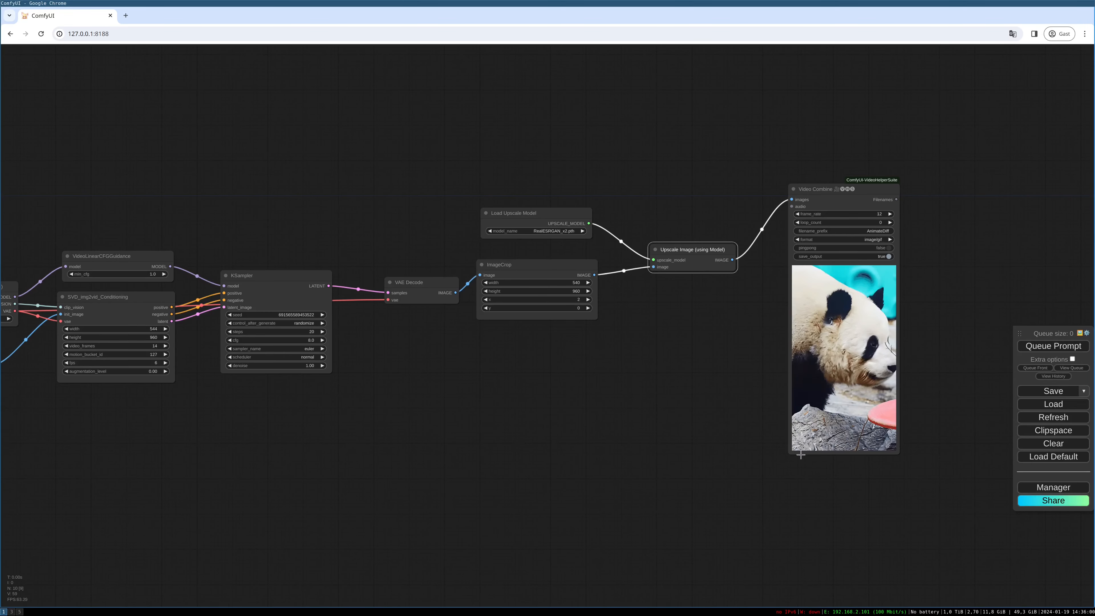
# - Examine the portrait panda animation in the Video Combine node up close, and review the whole workflow from Load Image to output
pyautogui.scroll(3, 894, 420)
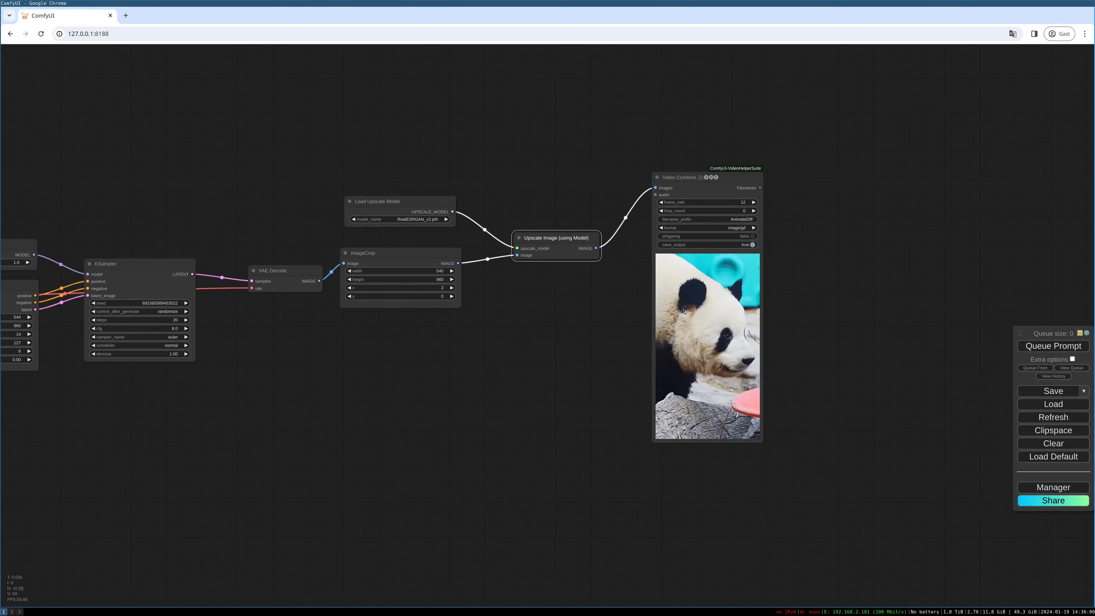
pyautogui.scroll(2, 806, 398)
pyautogui.moveTo(807, 398); pyautogui.dragTo(787, 448)
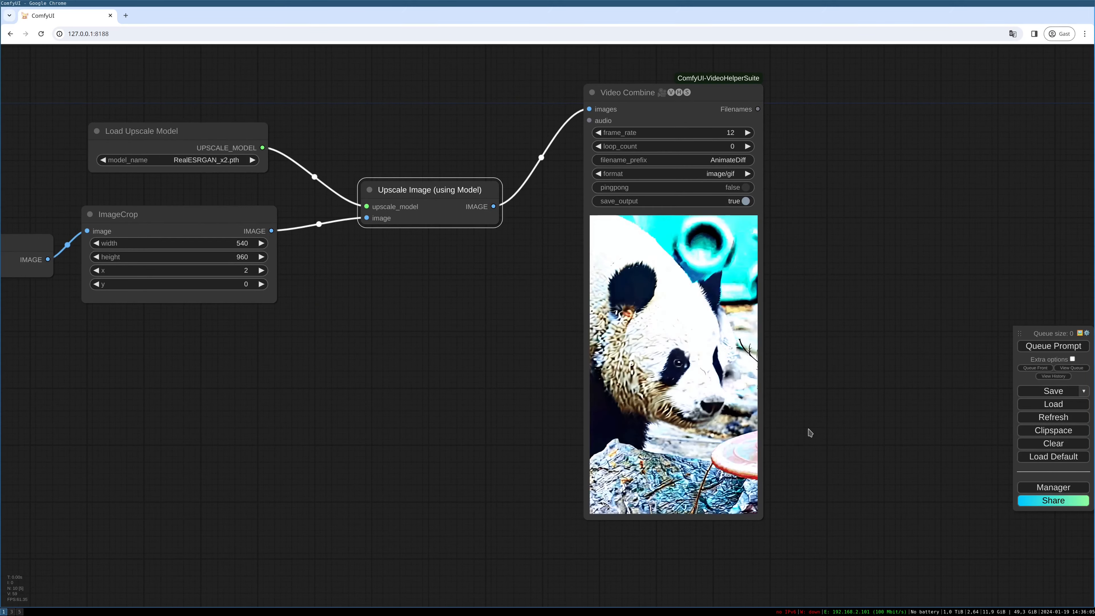
pyautogui.moveTo(808, 390); pyautogui.dragTo(799, 407)
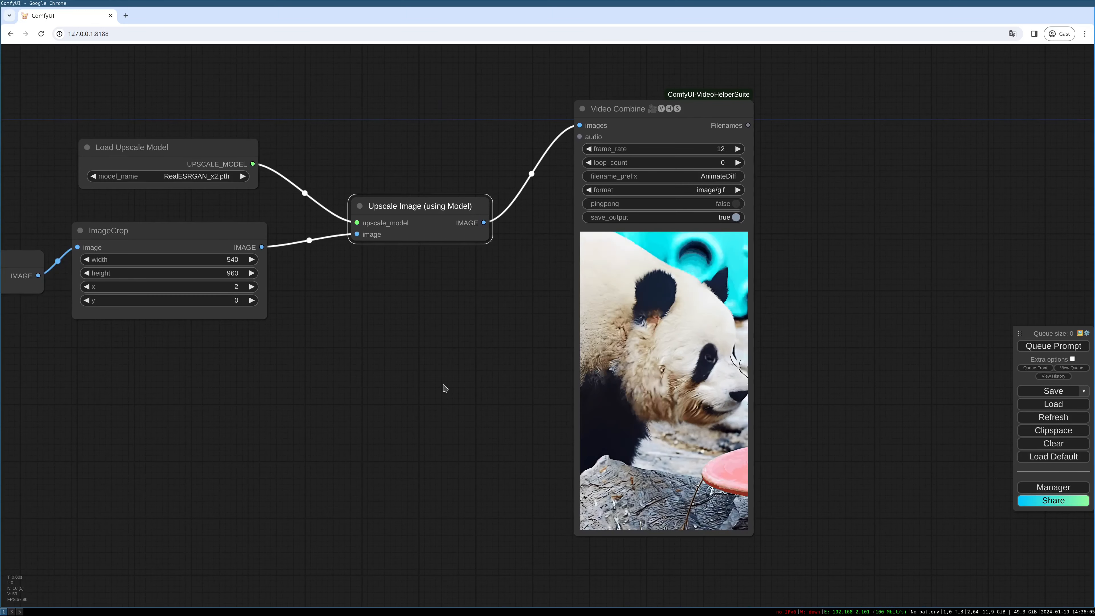
pyautogui.scroll(-1, 436, 388)
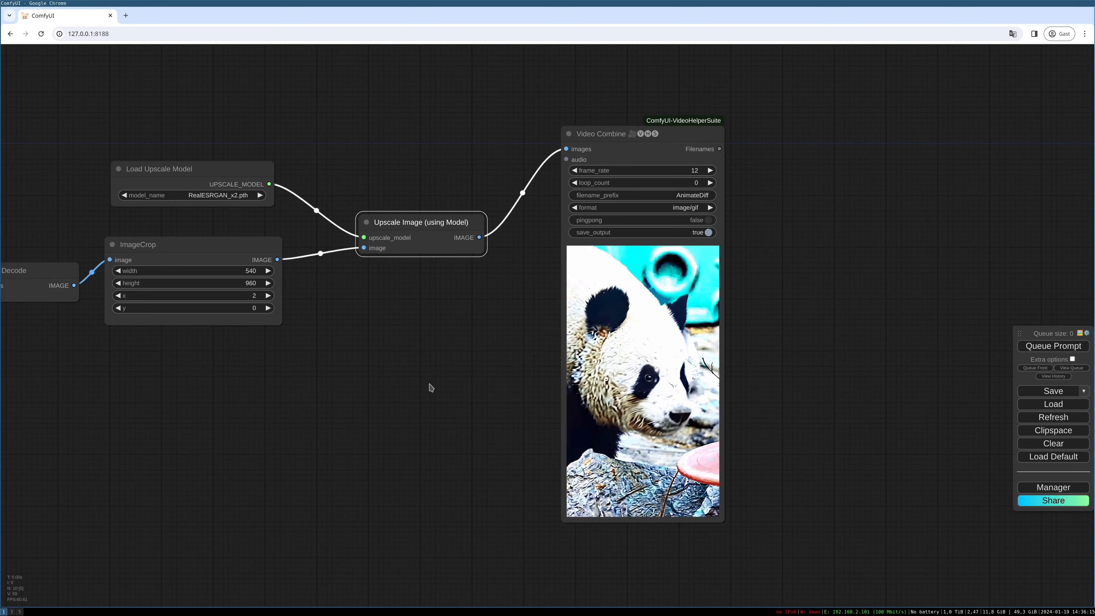
pyautogui.scroll(-4, 431, 387)
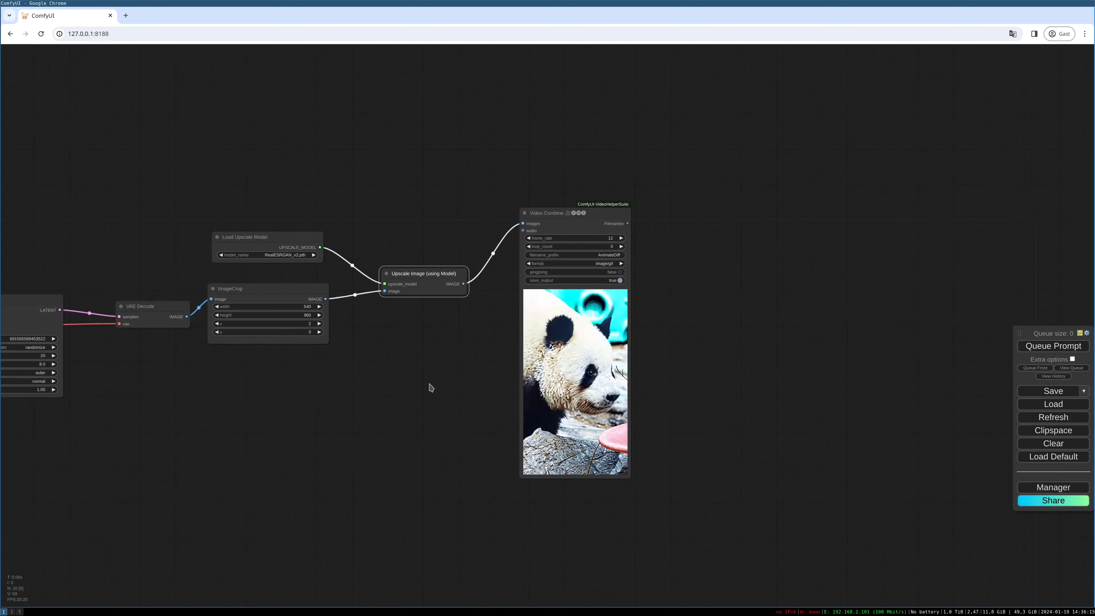
pyautogui.moveTo(374, 388); pyautogui.dragTo(576, 384)
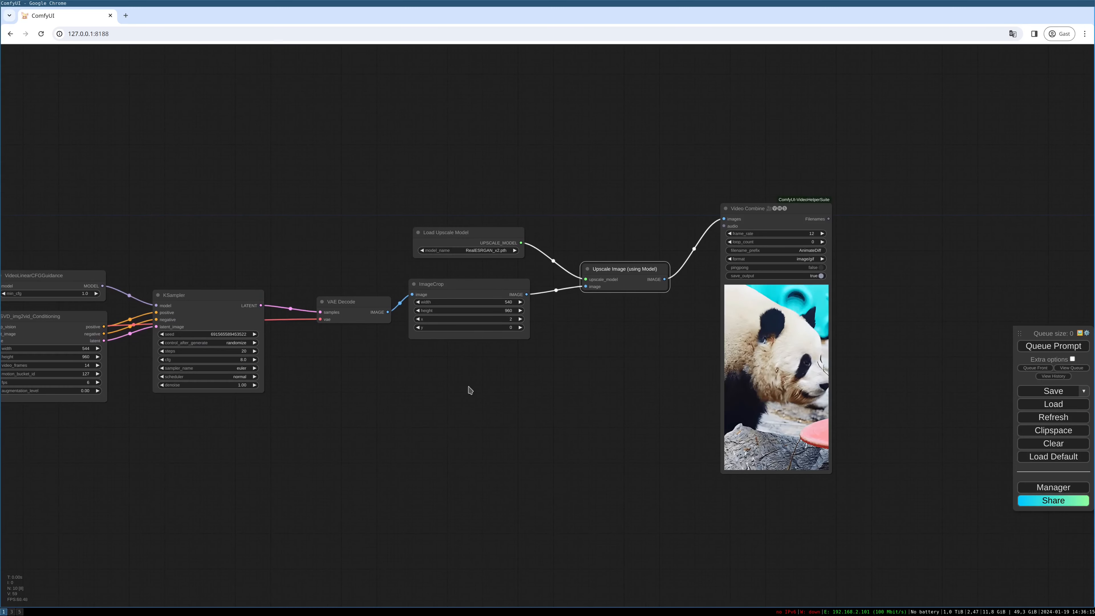
pyautogui.scroll(-3, 429, 386)
pyautogui.moveTo(421, 390); pyautogui.dragTo(530, 384)
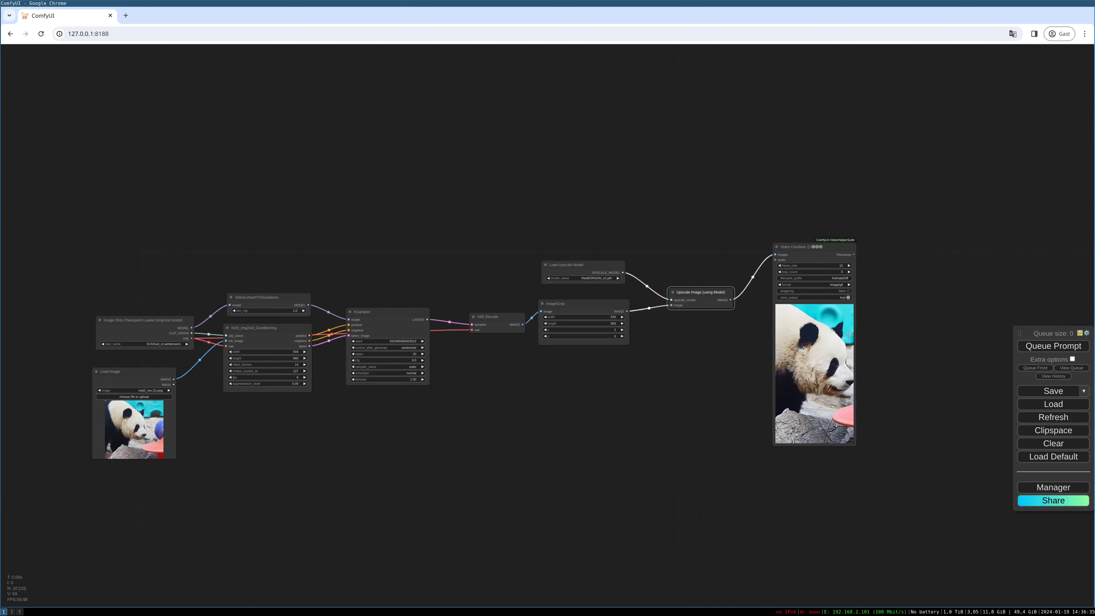
pyautogui.moveTo(886, 356); pyautogui.dragTo(879, 362)
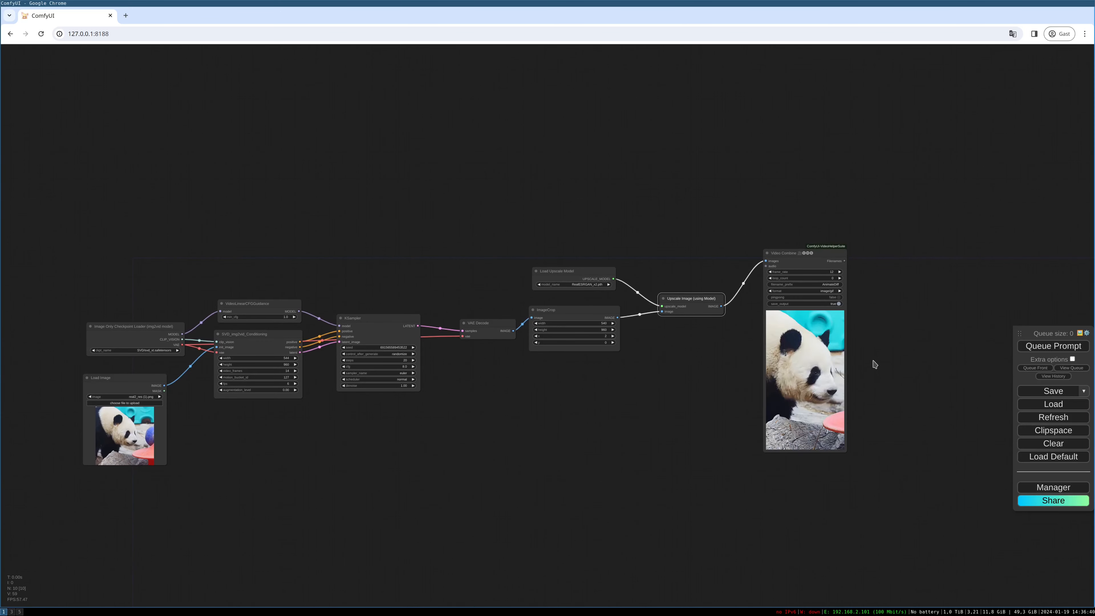